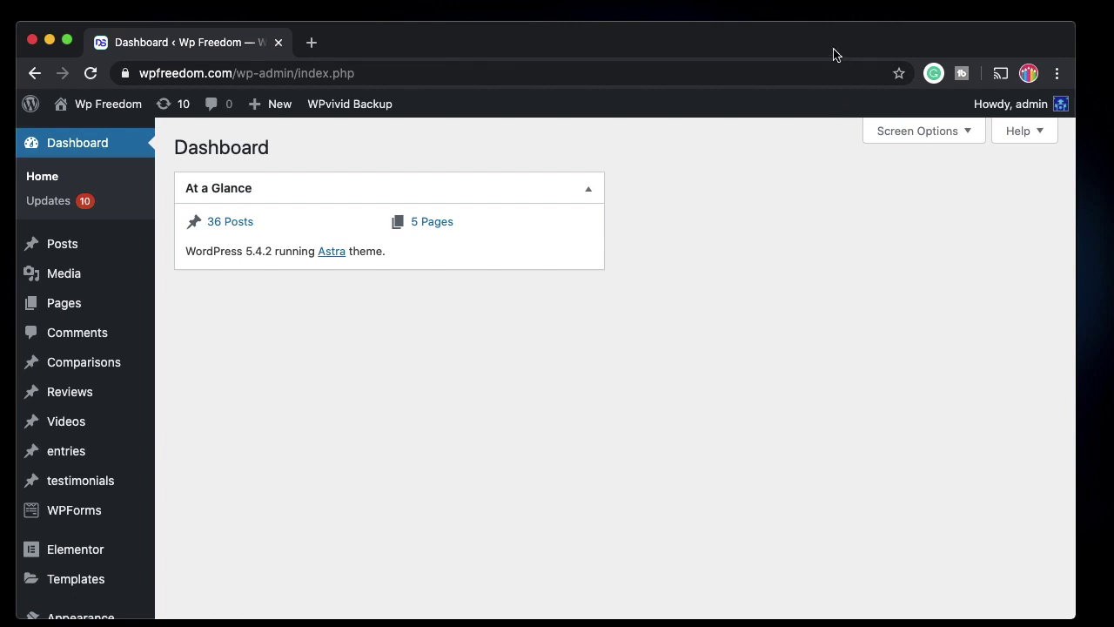
Step: Open the Custom Fields field groups list and look through its entries
left_click_drag(833, 48, 844, 48)
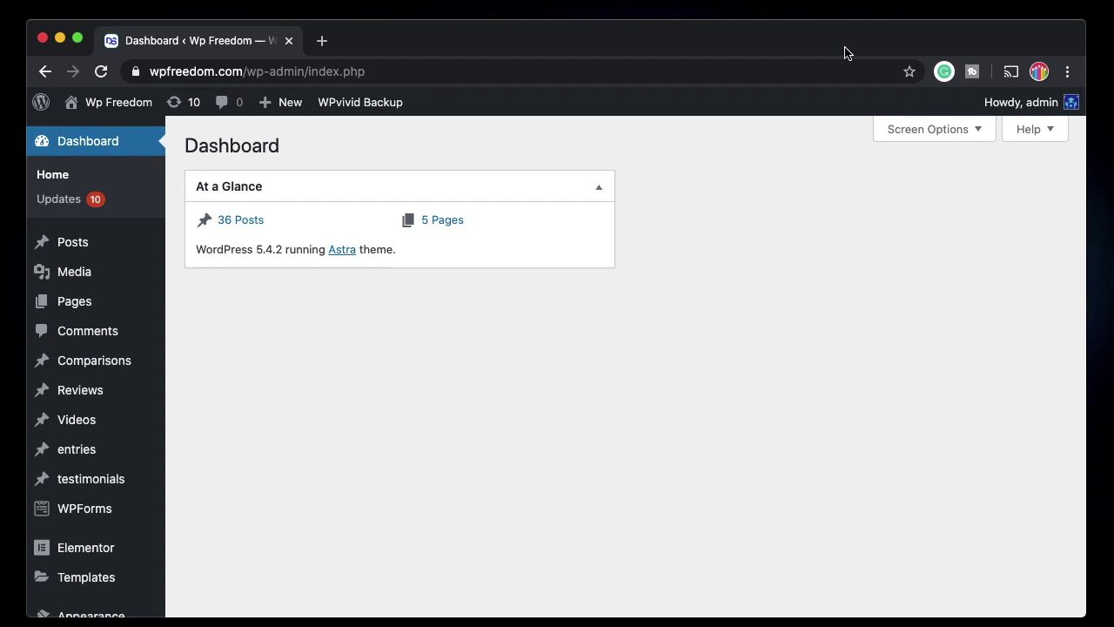
scroll(604, 369, "down", 4)
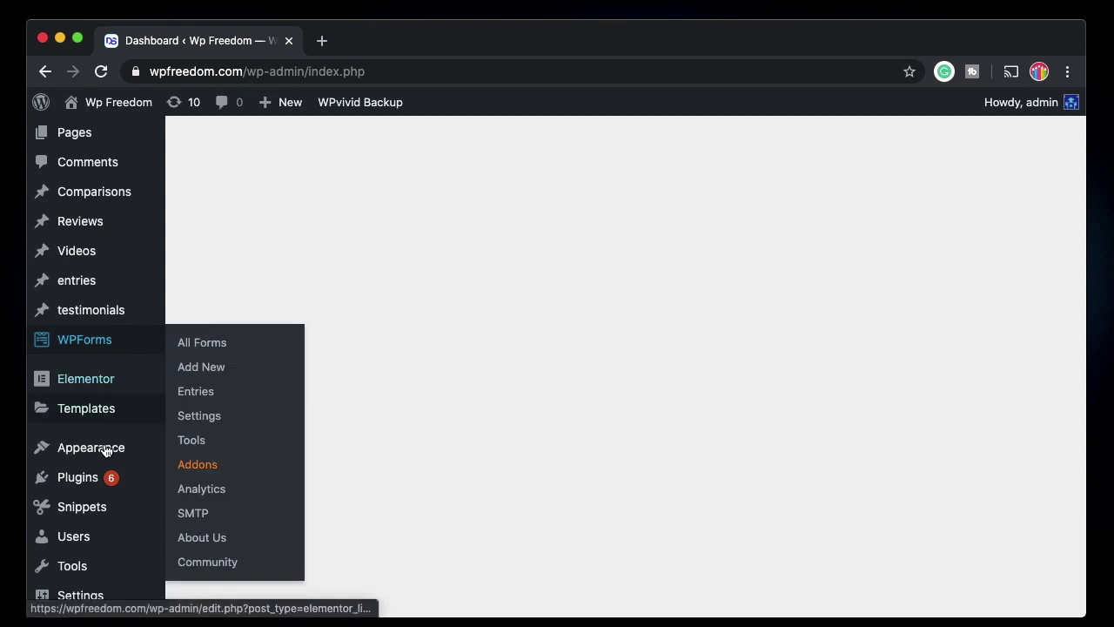
scroll(93, 549, "down", 3)
mouse_move(107, 472)
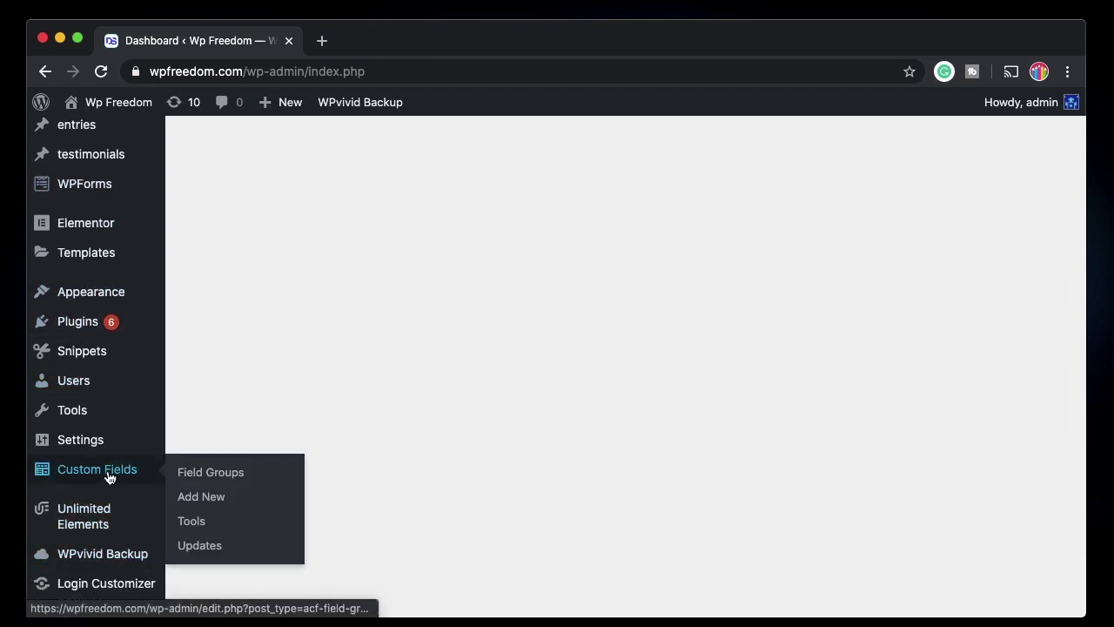
left_click(210, 474)
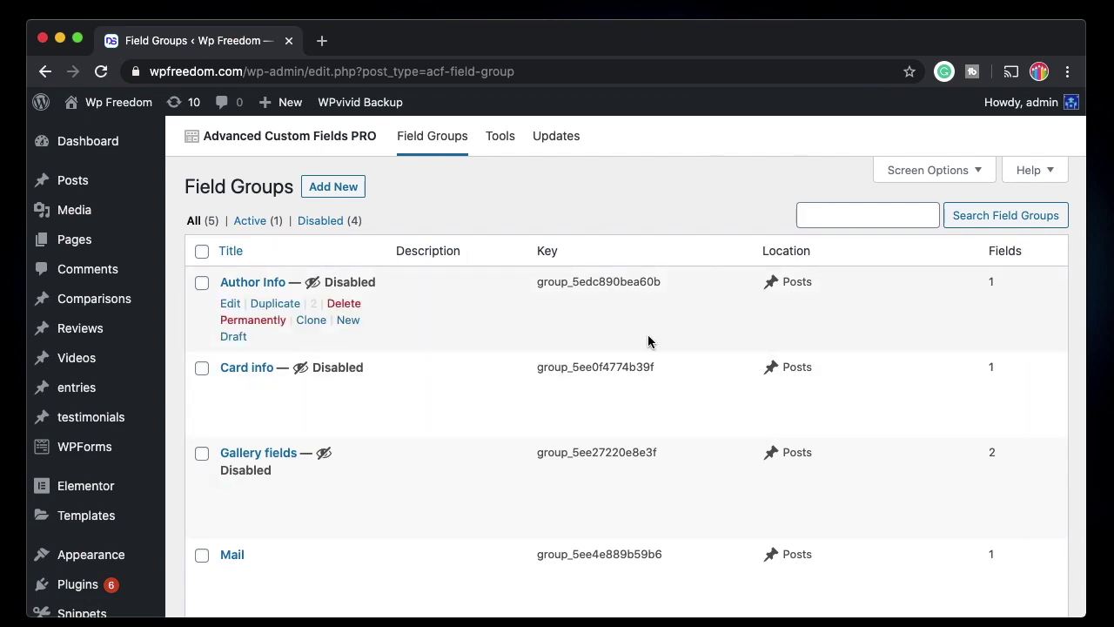
mouse_move(277, 504)
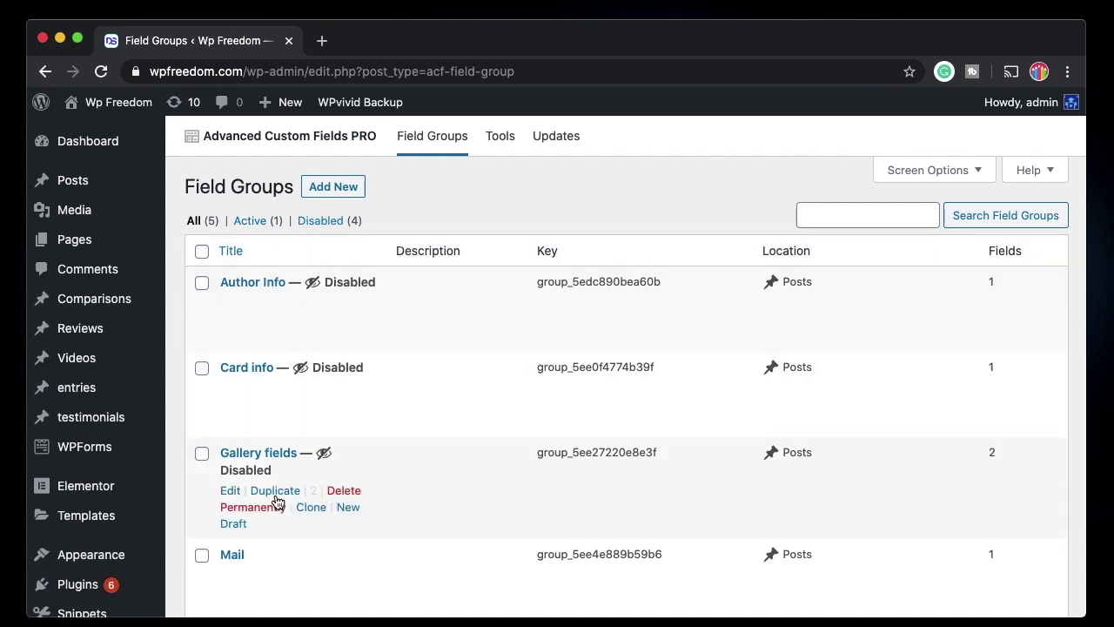
scroll(276, 504, "down", 3)
scroll(278, 507, "up", 3)
scroll(310, 406, "down", 10)
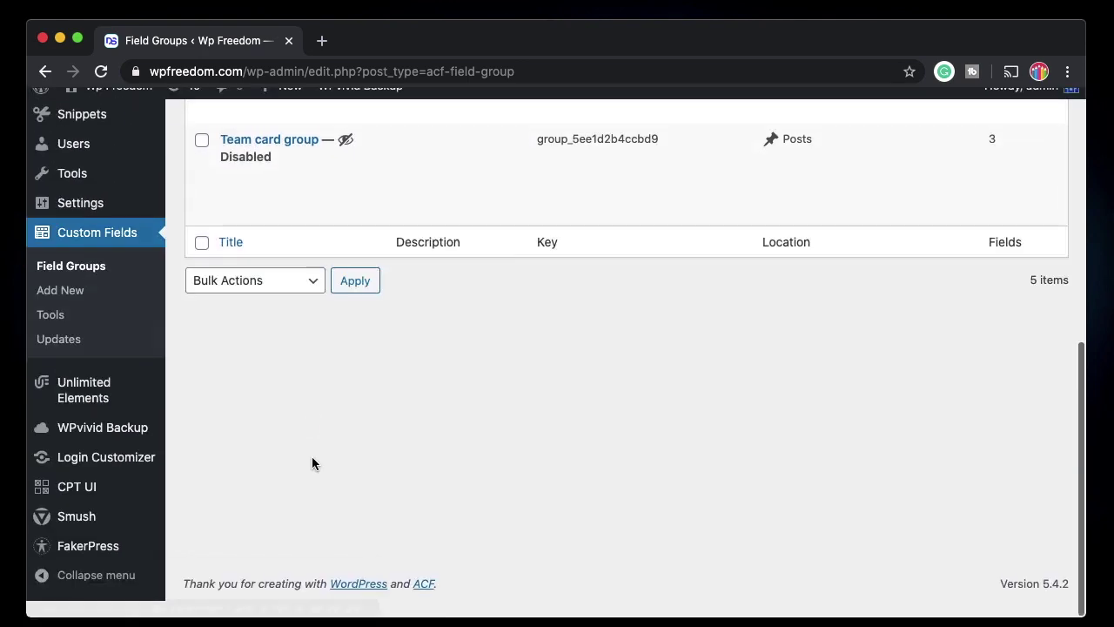
scroll(348, 309, "up", 10)
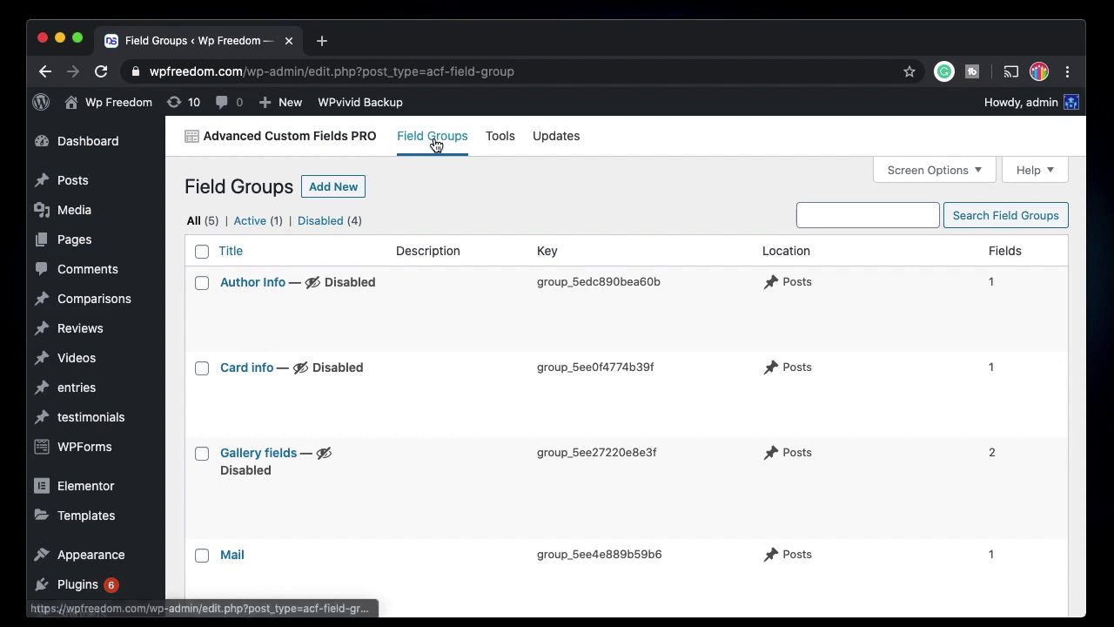
Step: Look over the Advanced Custom Fields Tools and Updates pages, and return to the field groups list
left_click(494, 142)
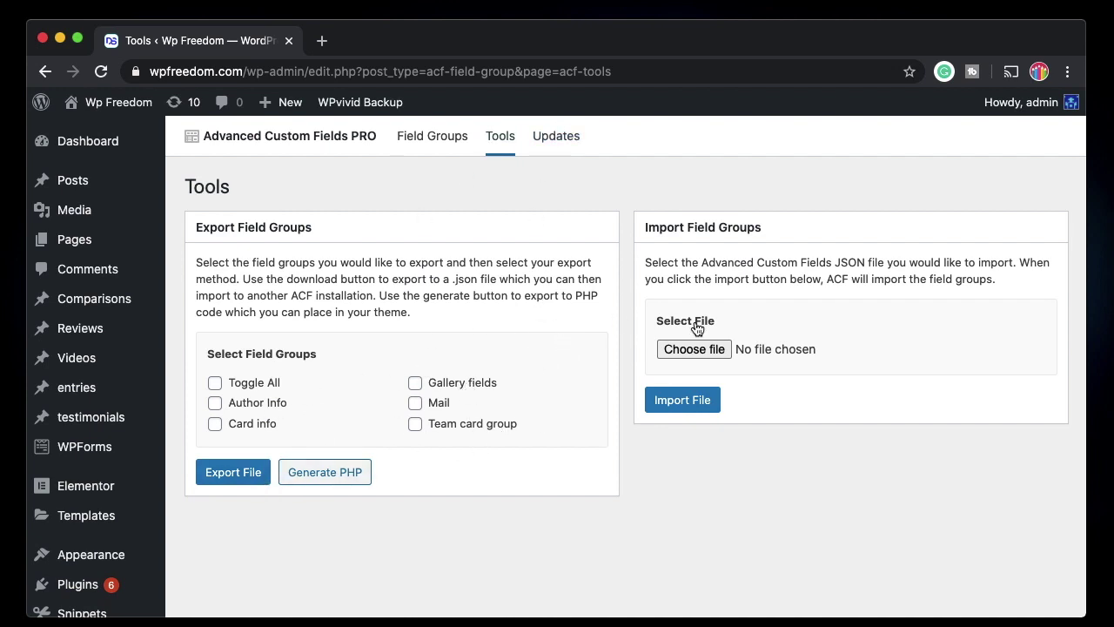
left_click(565, 142)
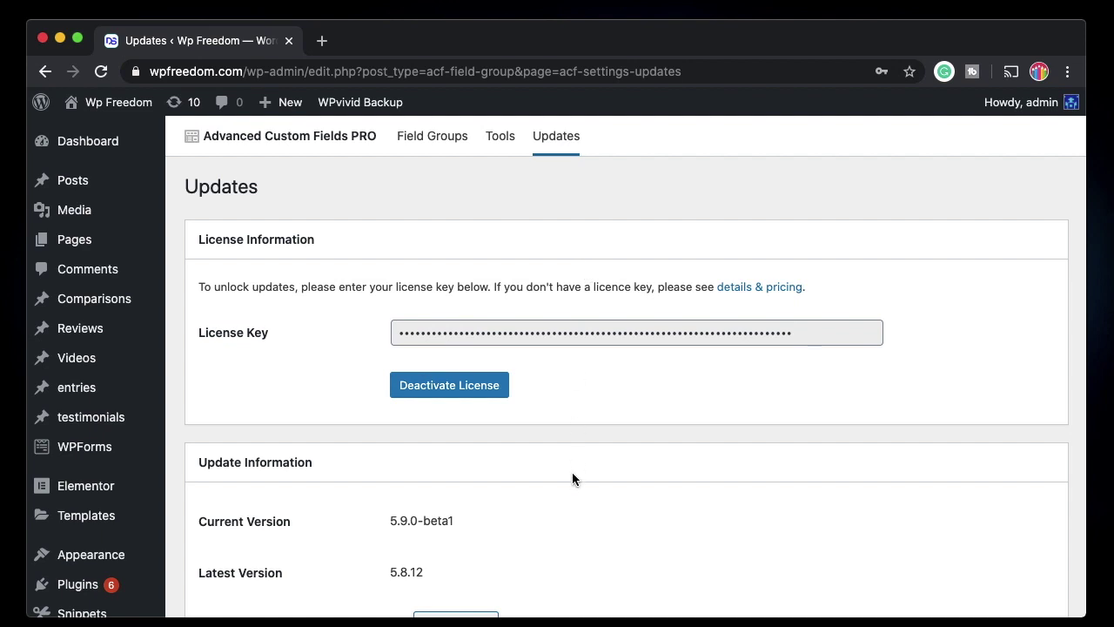
triple_click(435, 517)
left_click(512, 521)
left_click(440, 143)
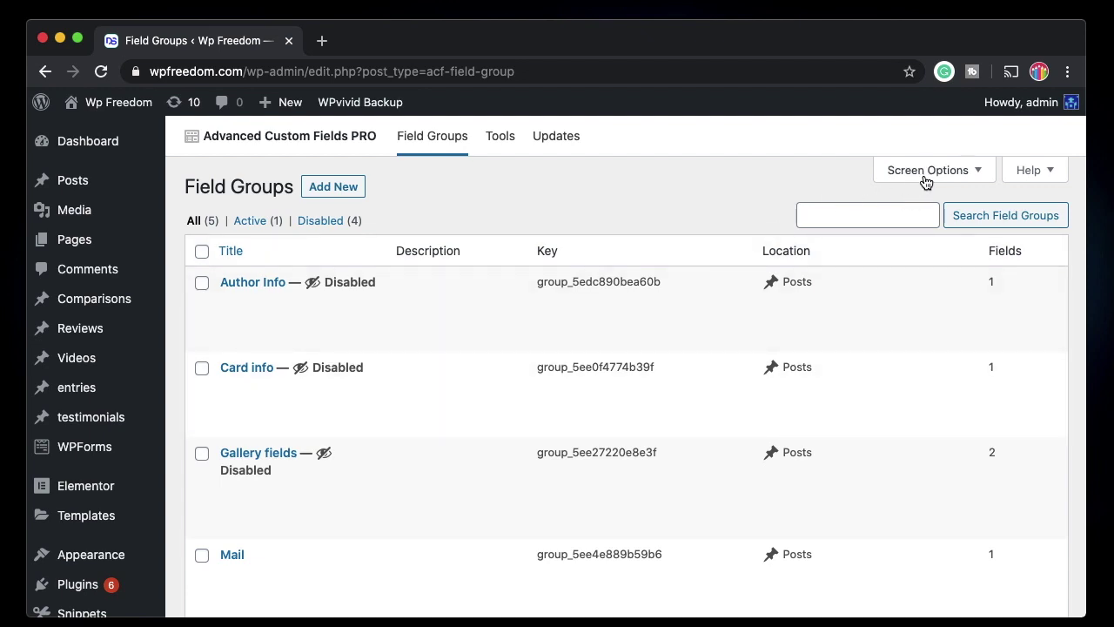
Step: Toggle the Location and Fields columns of the field groups list off and back on
left_click(927, 171)
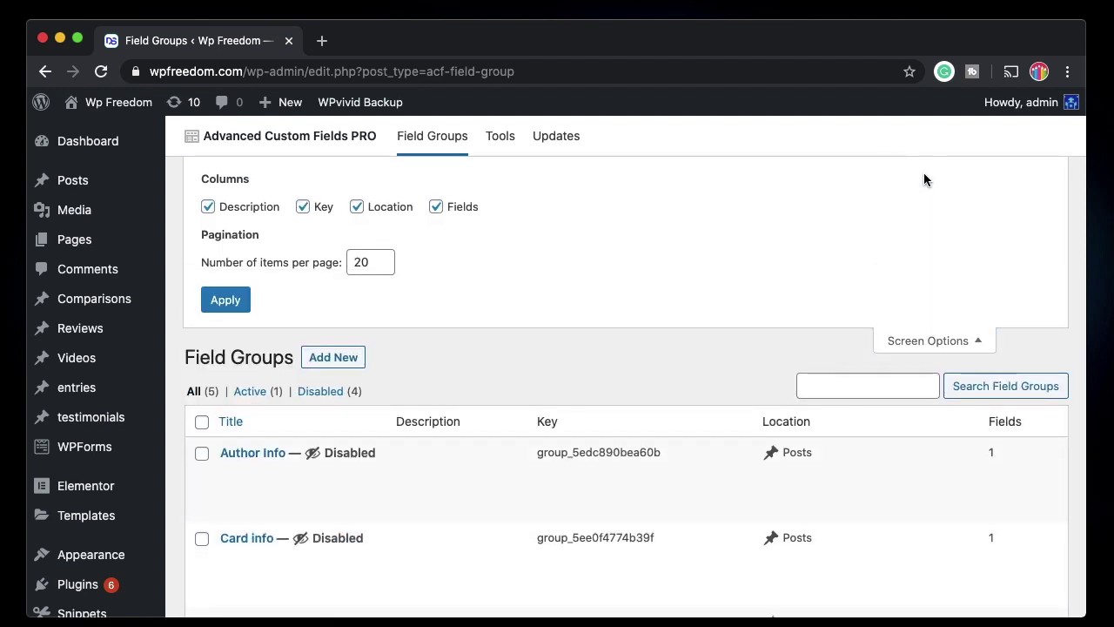
left_click(466, 209)
left_click(365, 207)
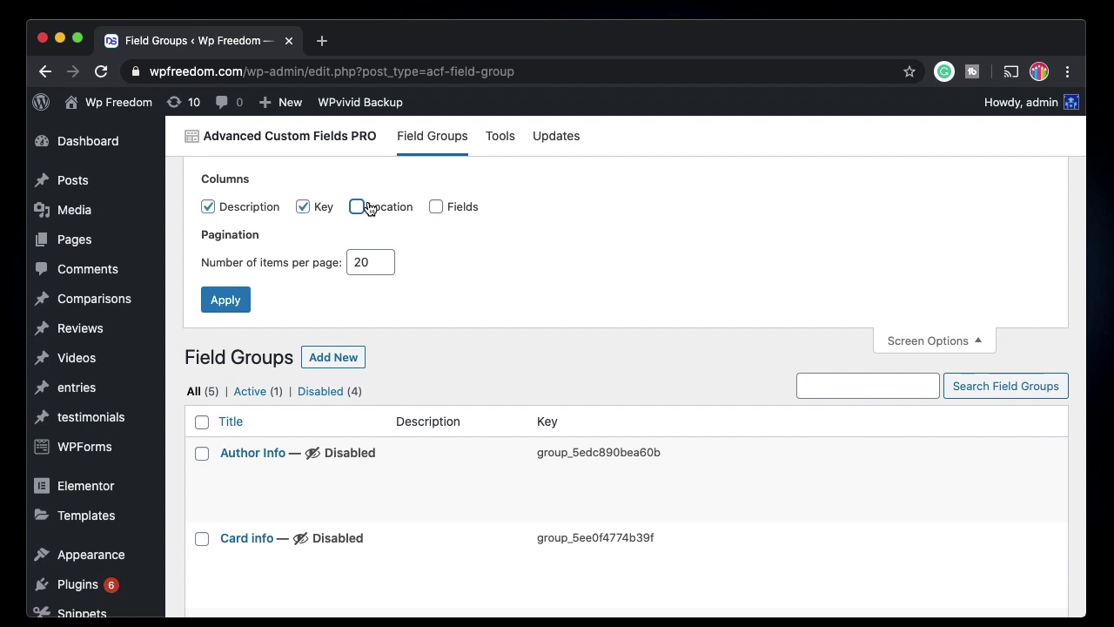
left_click(369, 209)
left_click(436, 206)
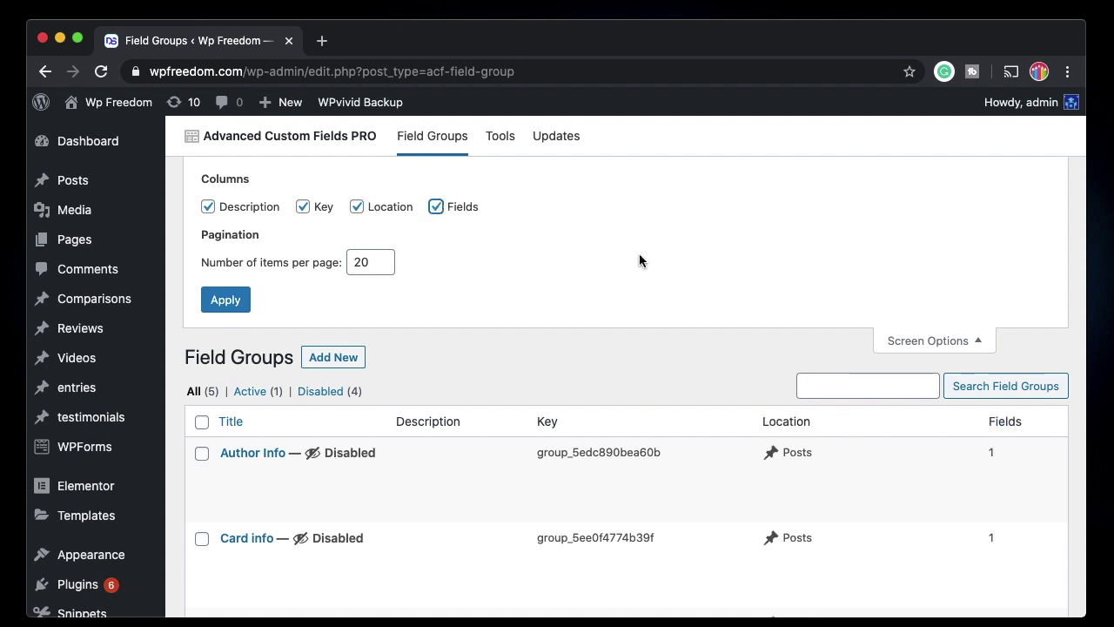
left_click(931, 341)
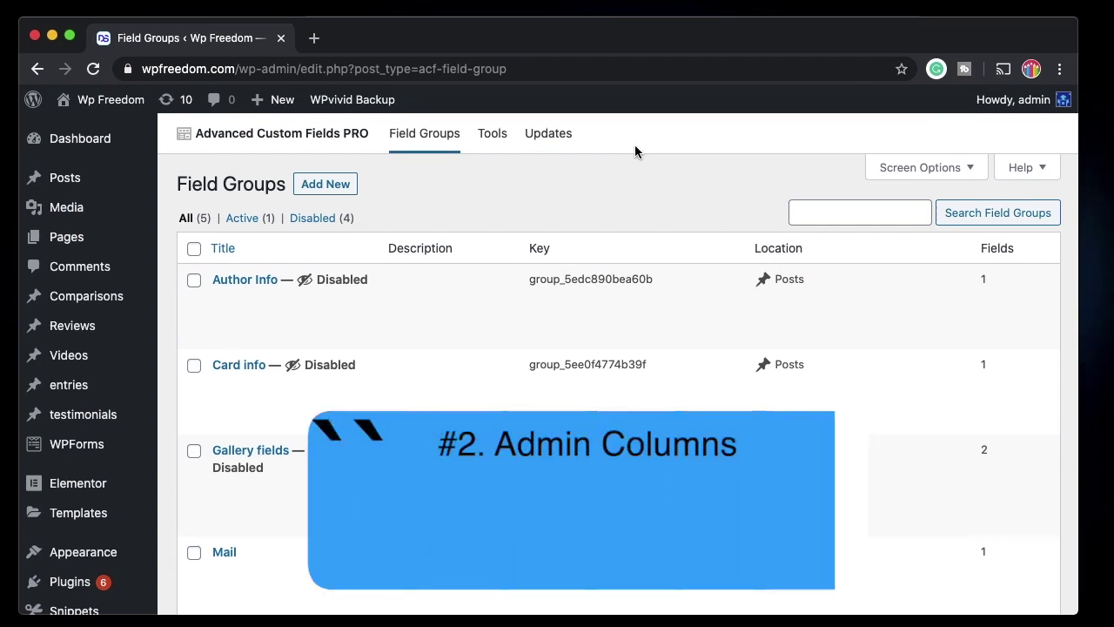
Step: Examine the status, location and field count of the Author Info field group in the list
mouse_move(435, 338)
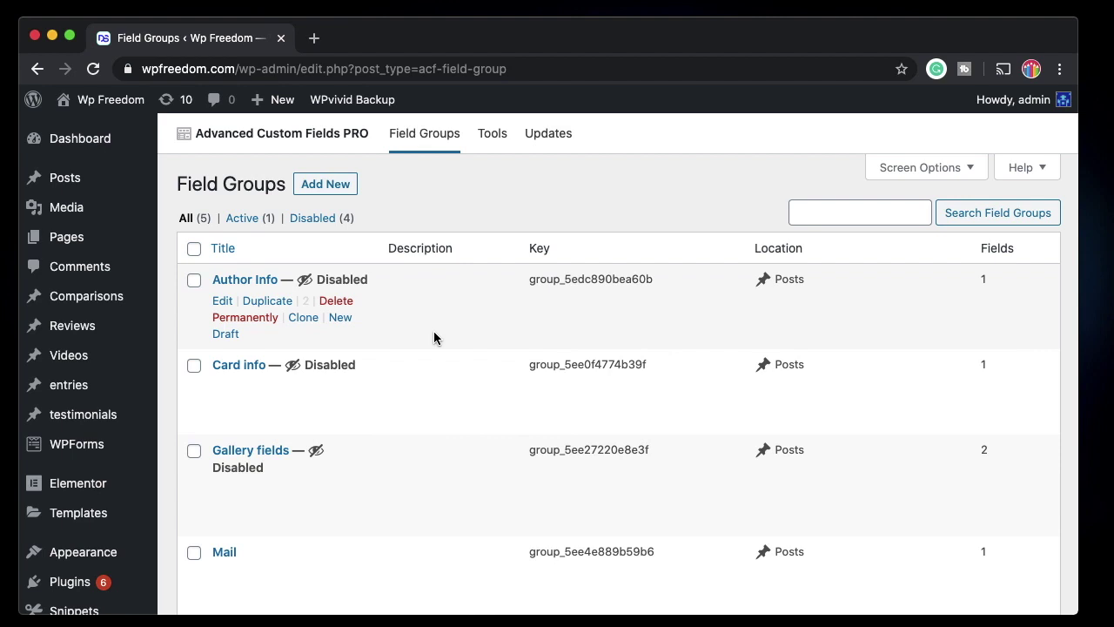
triple_click(338, 278)
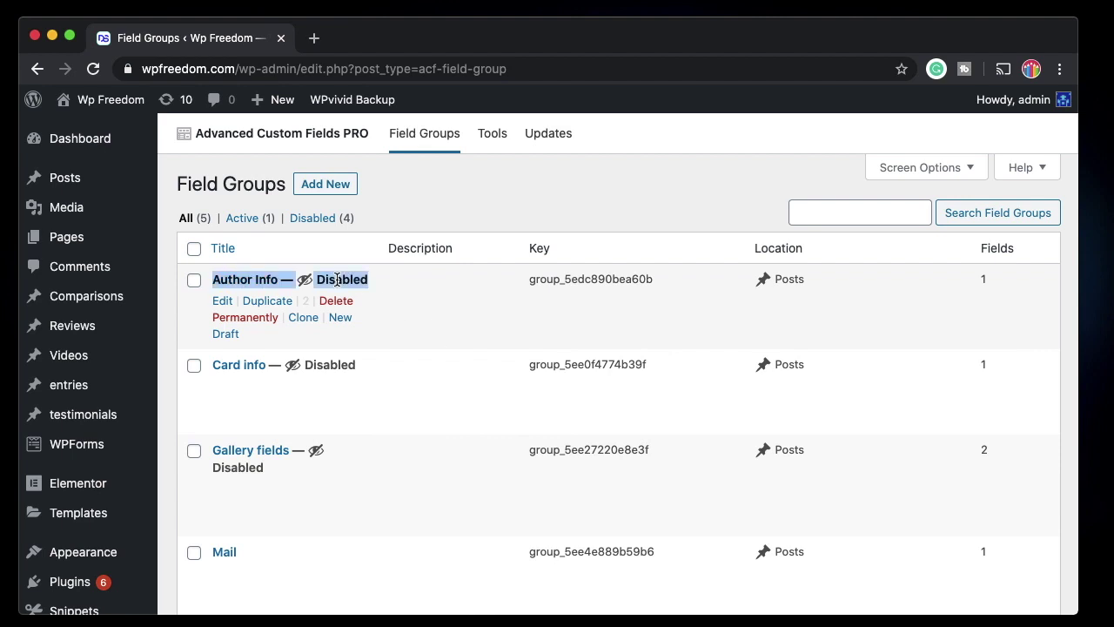
triple_click(338, 280)
double_click(786, 282)
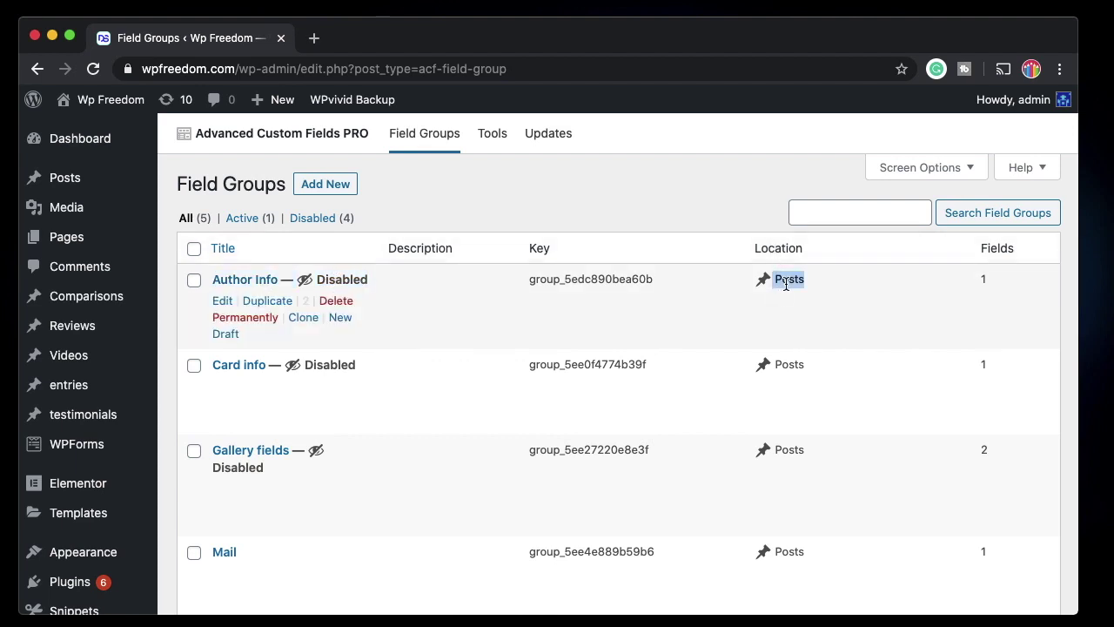
double_click(786, 282)
double_click(789, 283)
double_click(1000, 253)
left_click_drag(982, 280, 1039, 284)
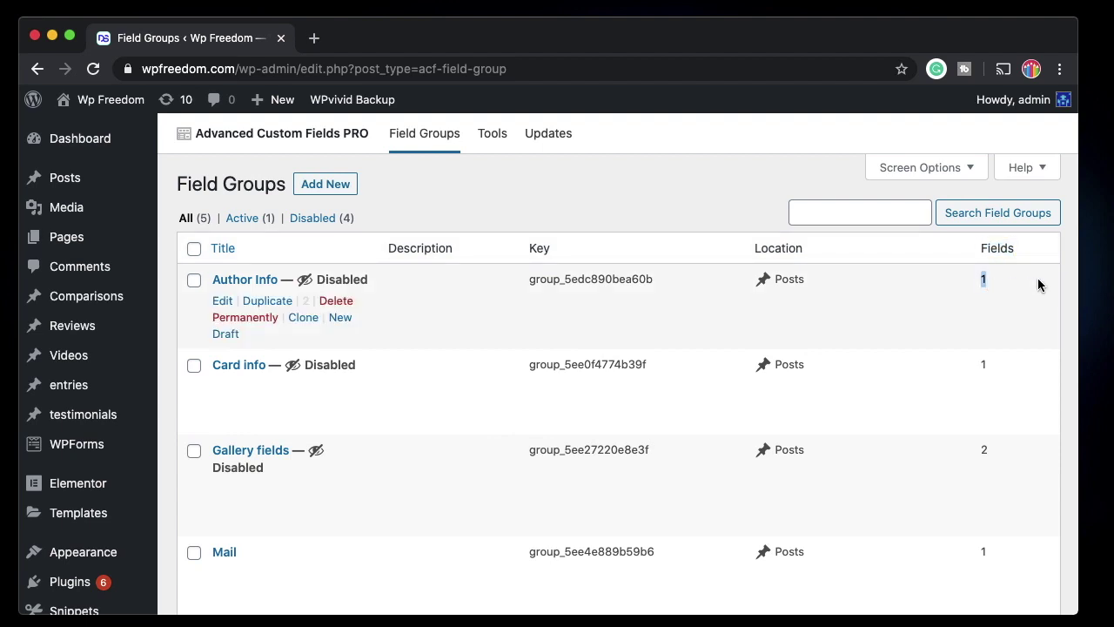
Step: Check the field counts of the remaining field groups and the status labels of Team card group and Author Info
scroll(965, 418, "down", 2)
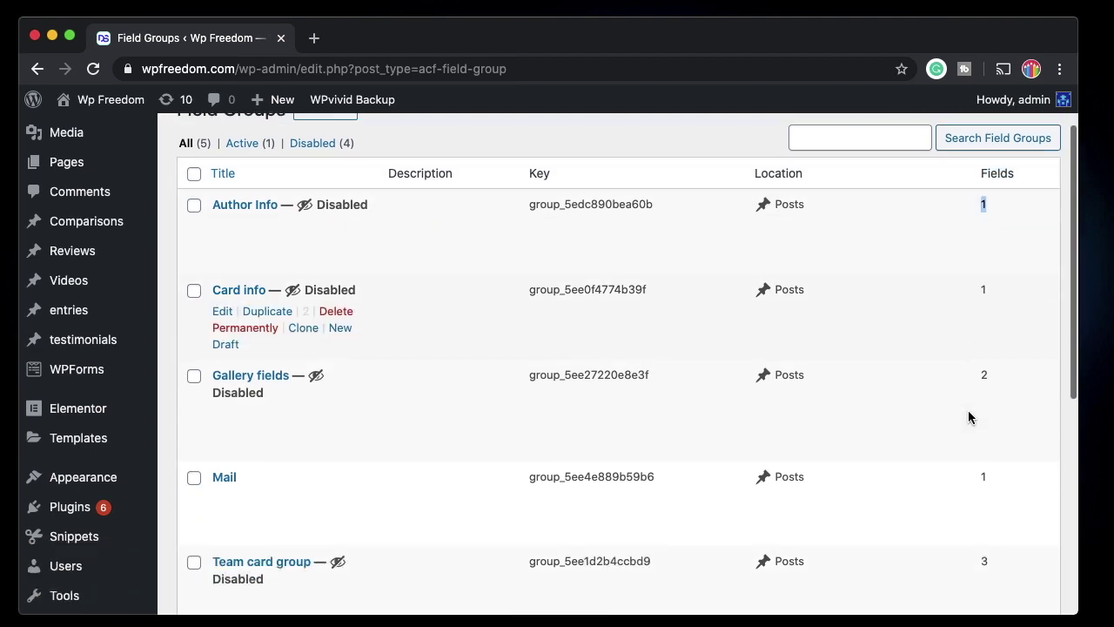
scroll(984, 361, "down", 2)
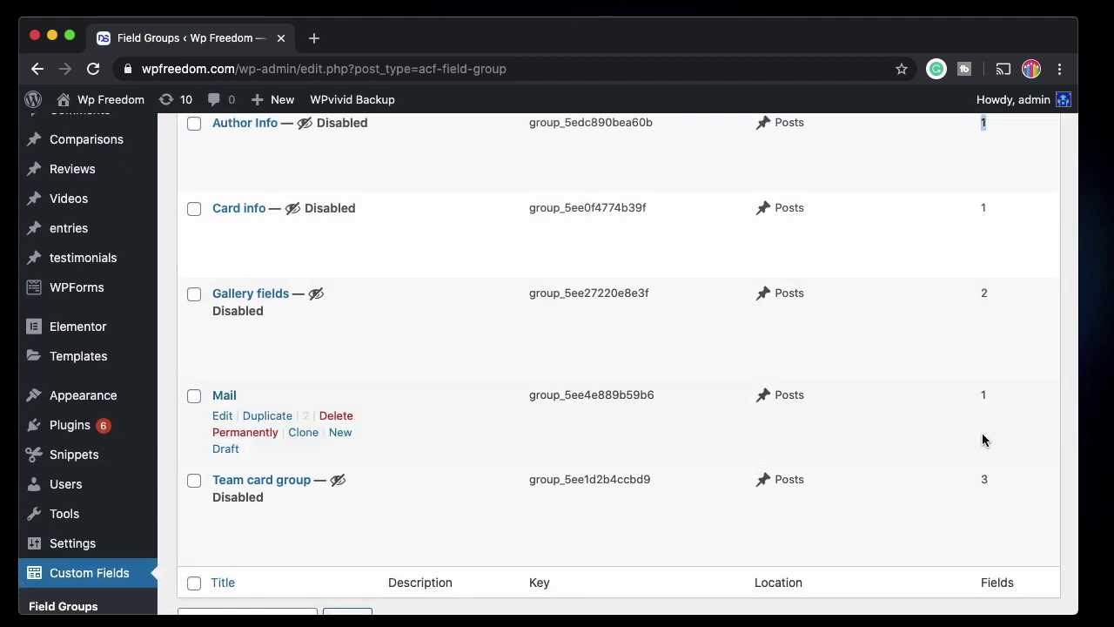
scroll(982, 433, "up", 4)
scroll(929, 373, "down", 10)
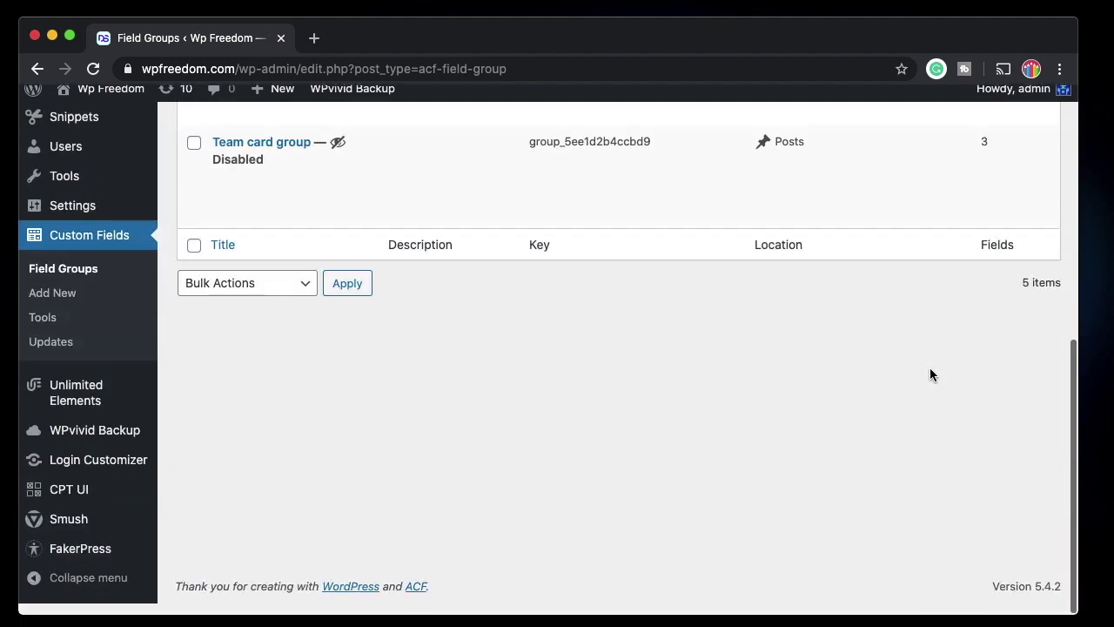
scroll(930, 372, "up", 2)
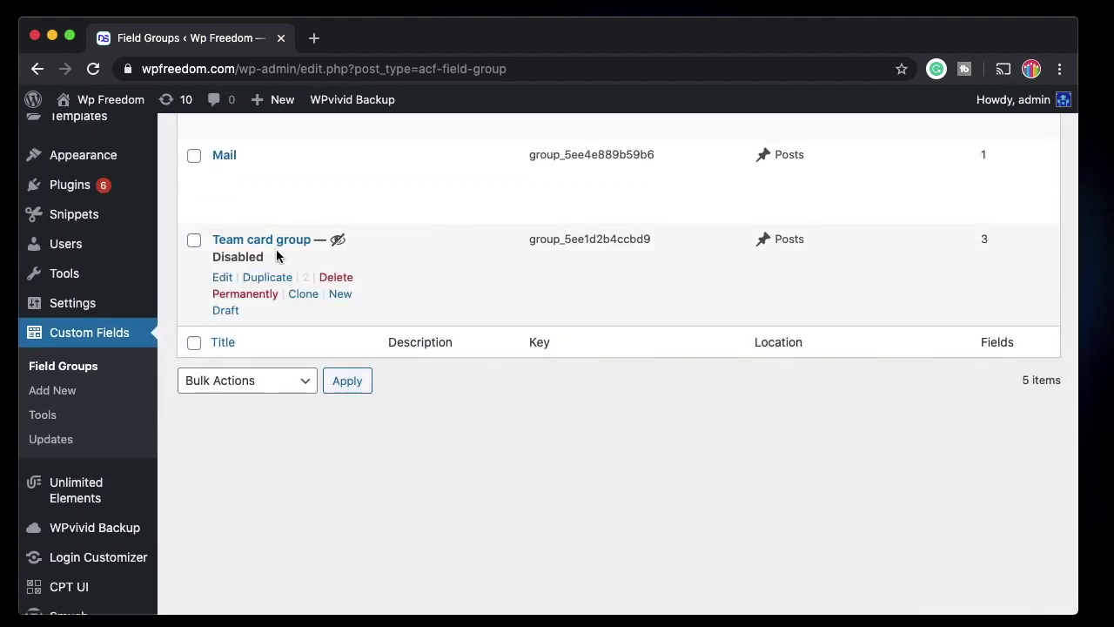
double_click(245, 257)
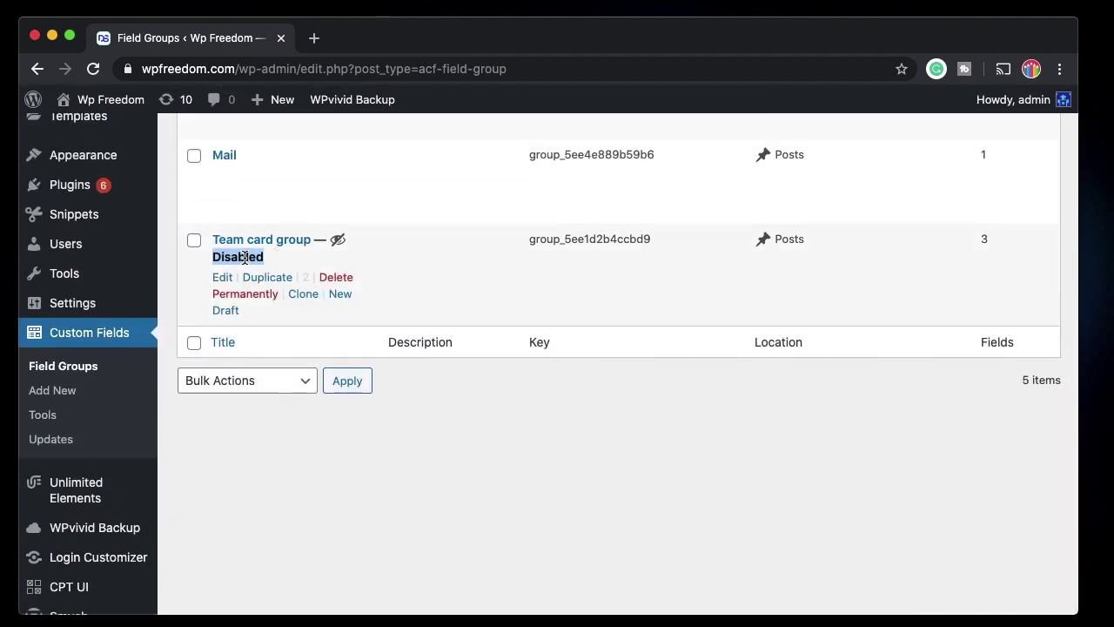
scroll(245, 257, "up", 10)
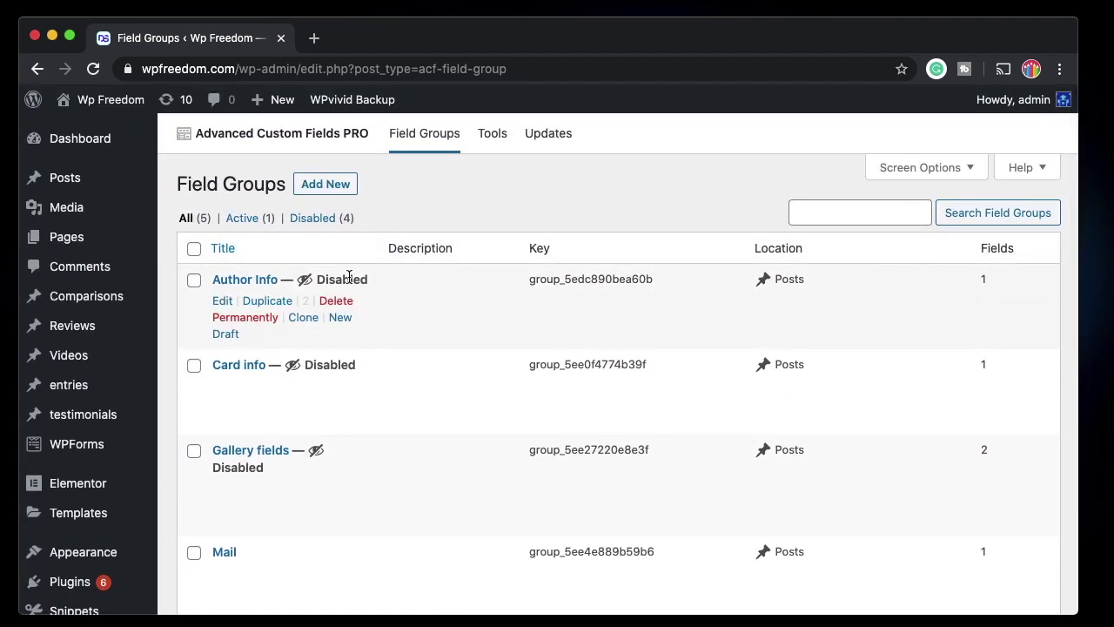
double_click(348, 275)
double_click(350, 277)
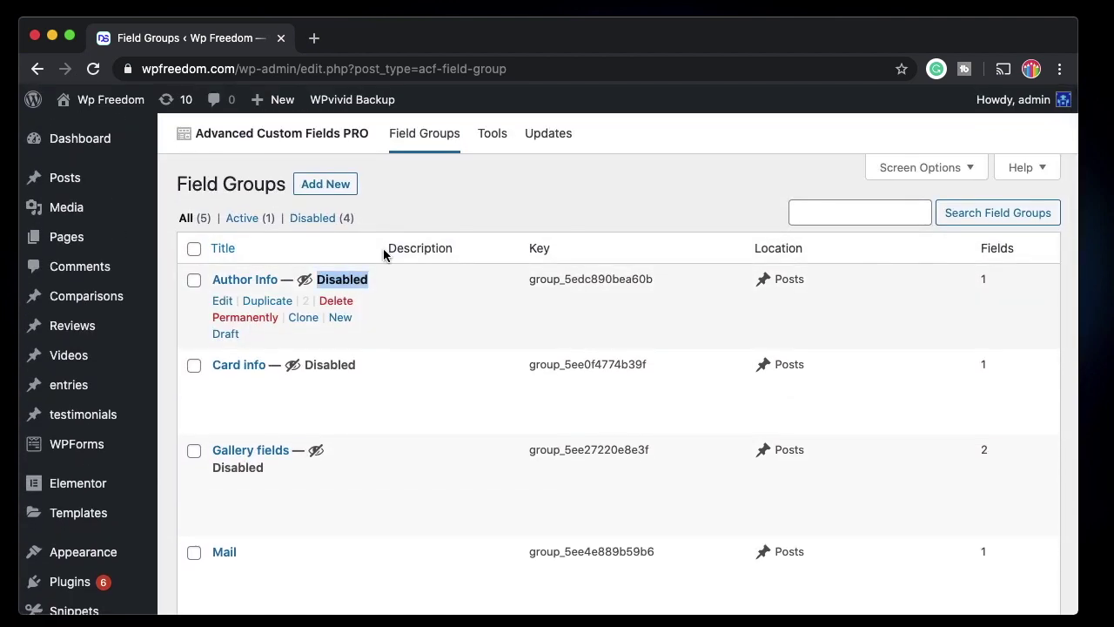
Step: Open a new post in a separate tab and examine the Author and Book fields of its Author Info group
left_click(611, 174)
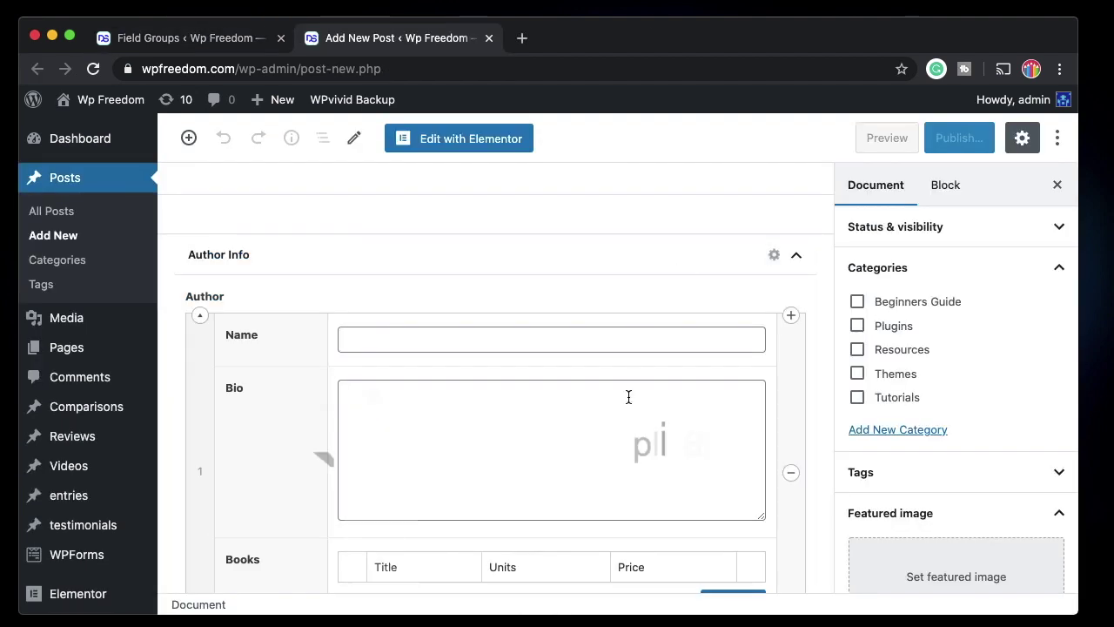
scroll(626, 393, "down", 2)
scroll(628, 397, "up", 2)
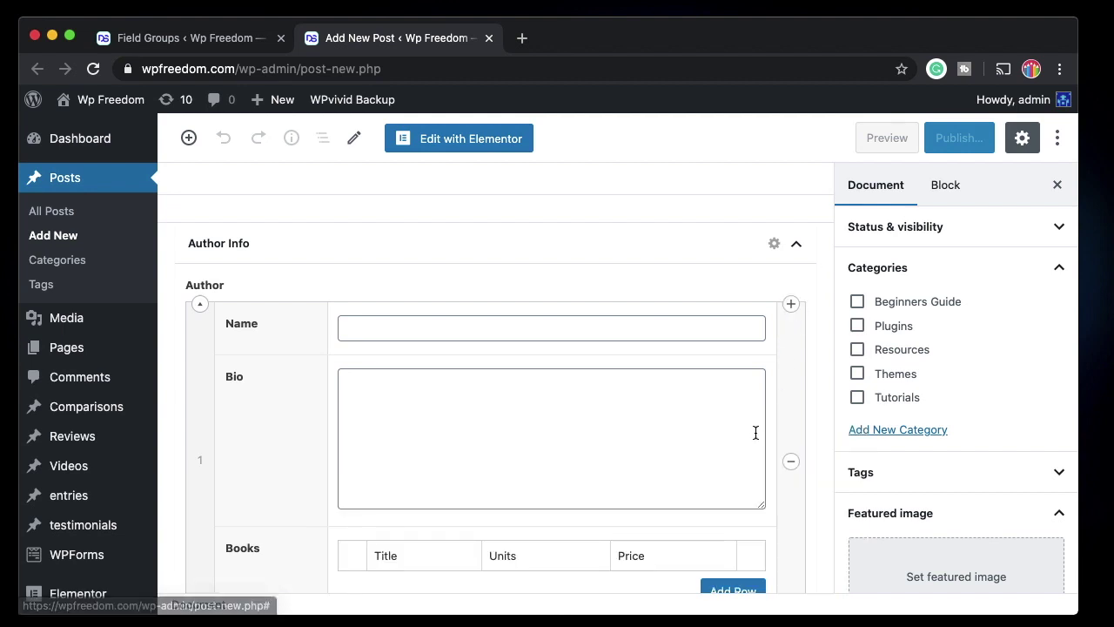
scroll(757, 430, "down", 7)
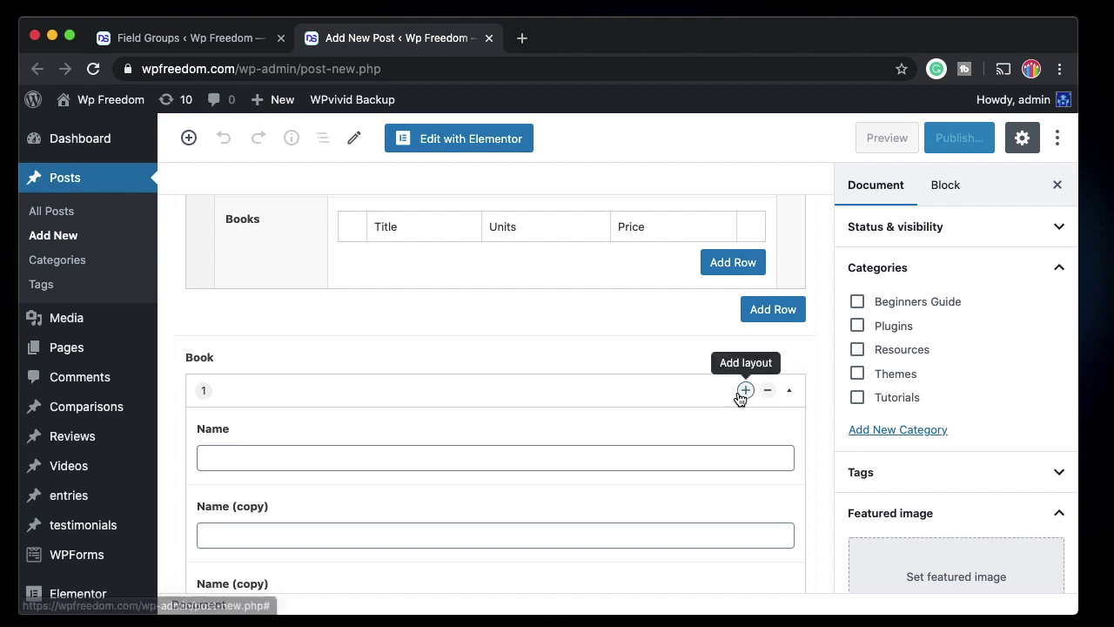
scroll(739, 400, "up", 7)
scroll(739, 399, "up", 2)
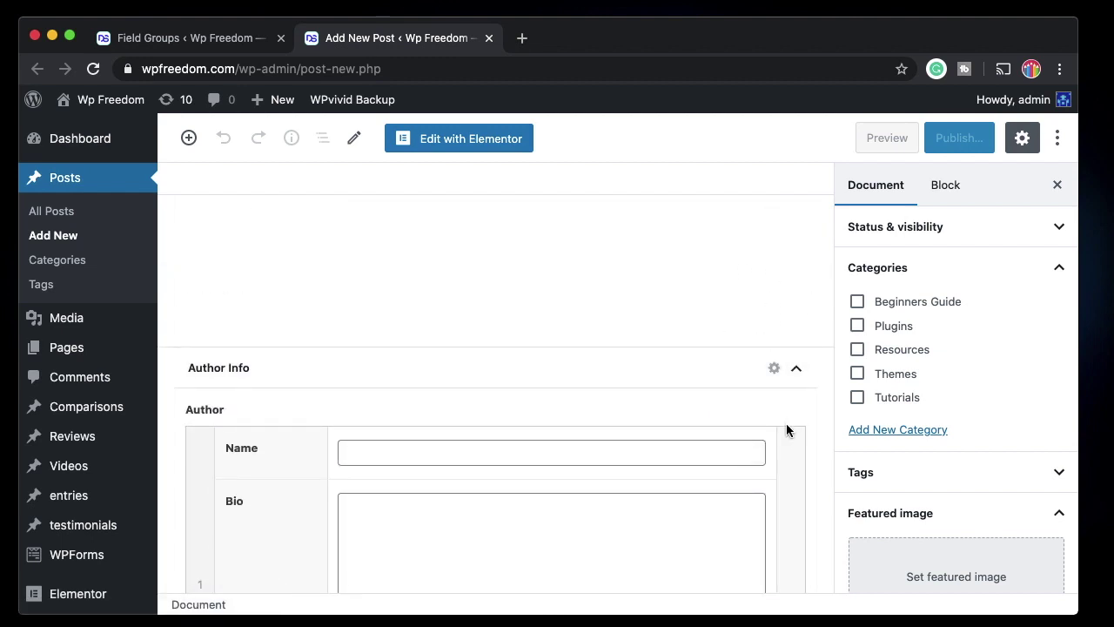
Step: Duplicate the first row of the Author repeater in the Author Info group
scroll(786, 423, "down", 2)
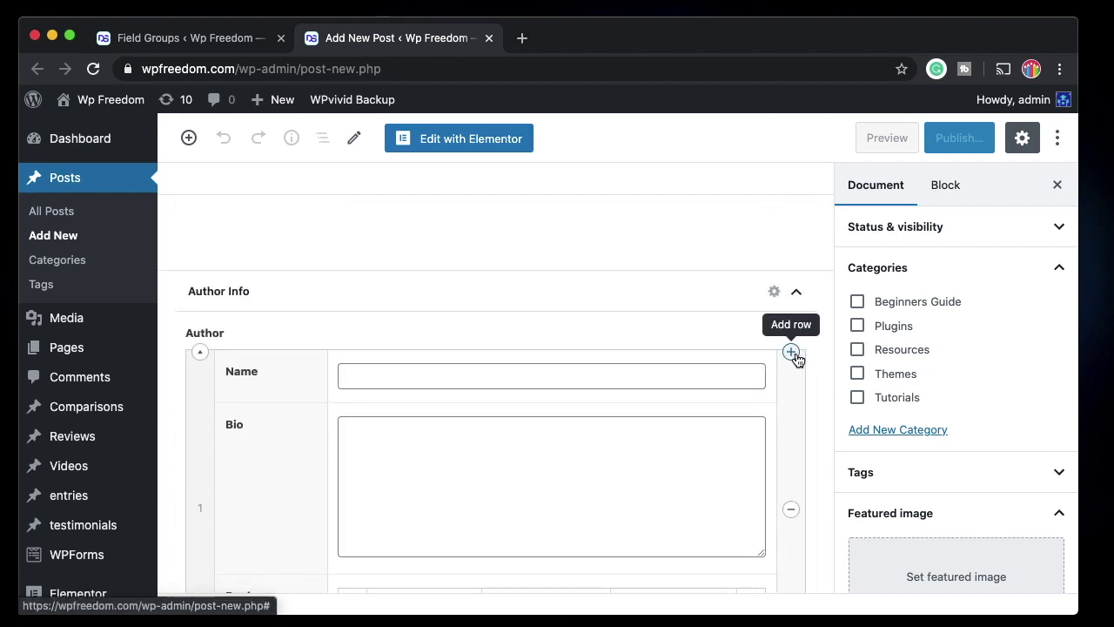
key("shift")
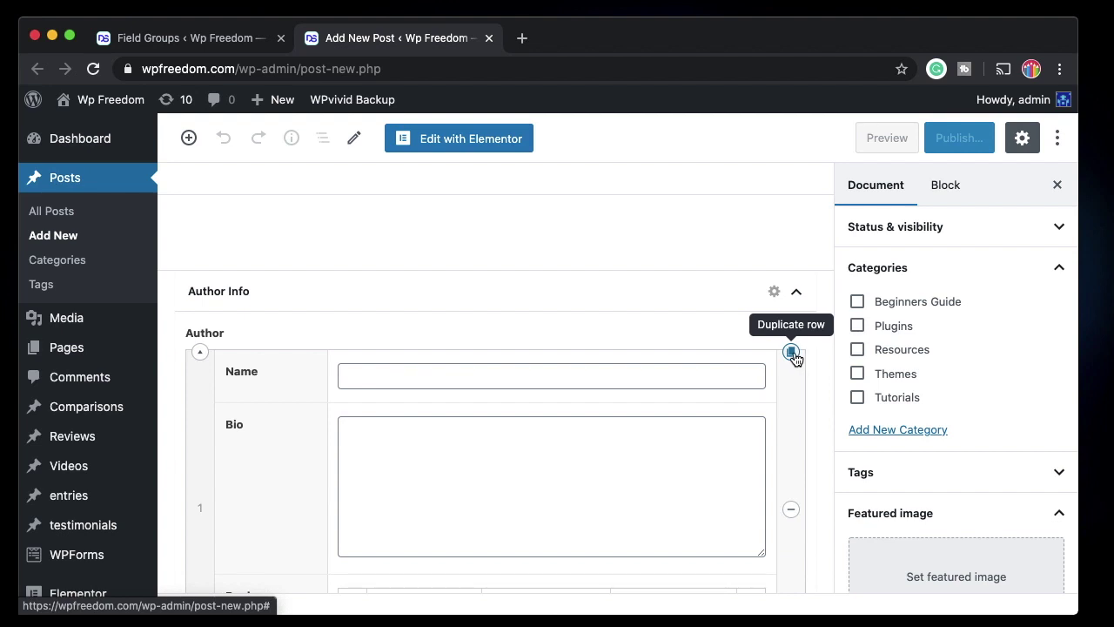
left_click(792, 352)
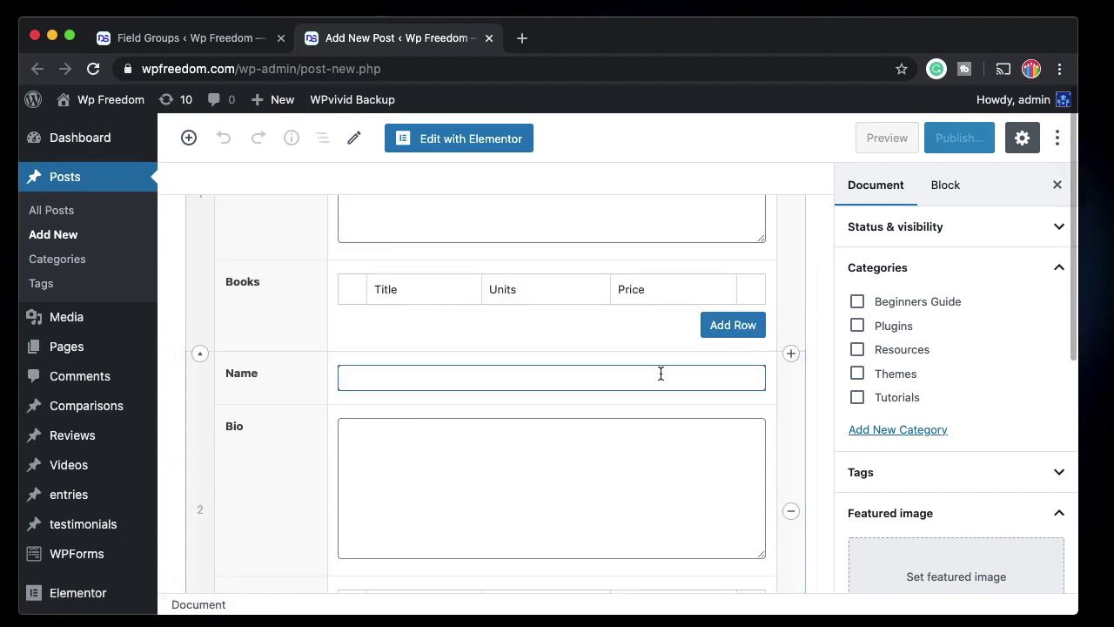
scroll(661, 373, "up", 2)
scroll(661, 374, "up", 3)
Step: Fill the first Author row with the name "lalal" and the bio "kskskks"
left_click(484, 420)
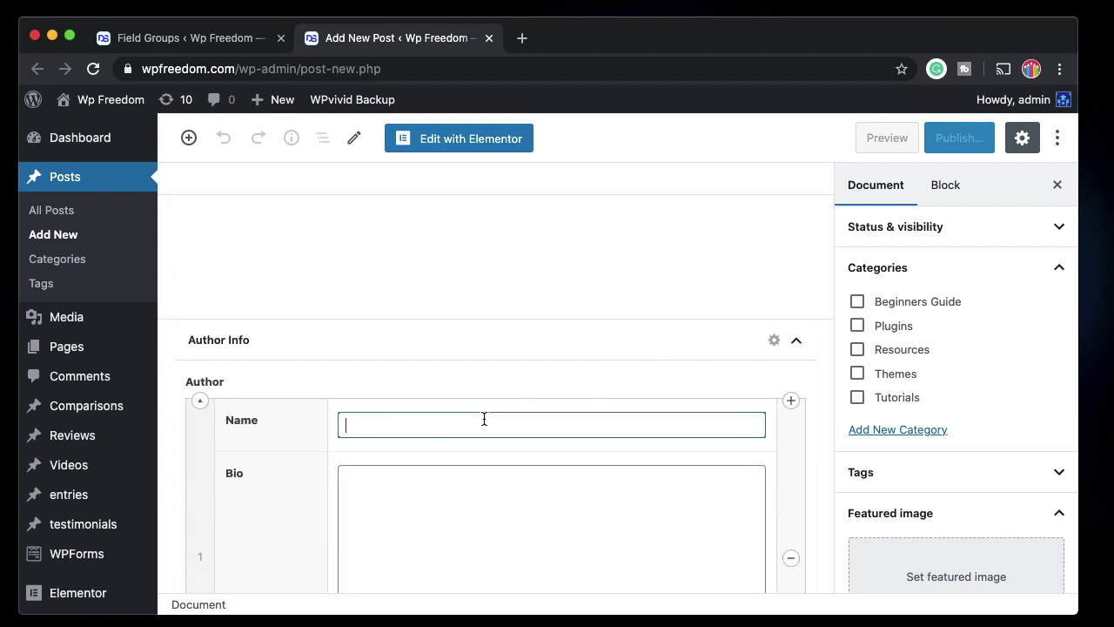
type("lalal")
left_click(462, 494)
type("kskskks")
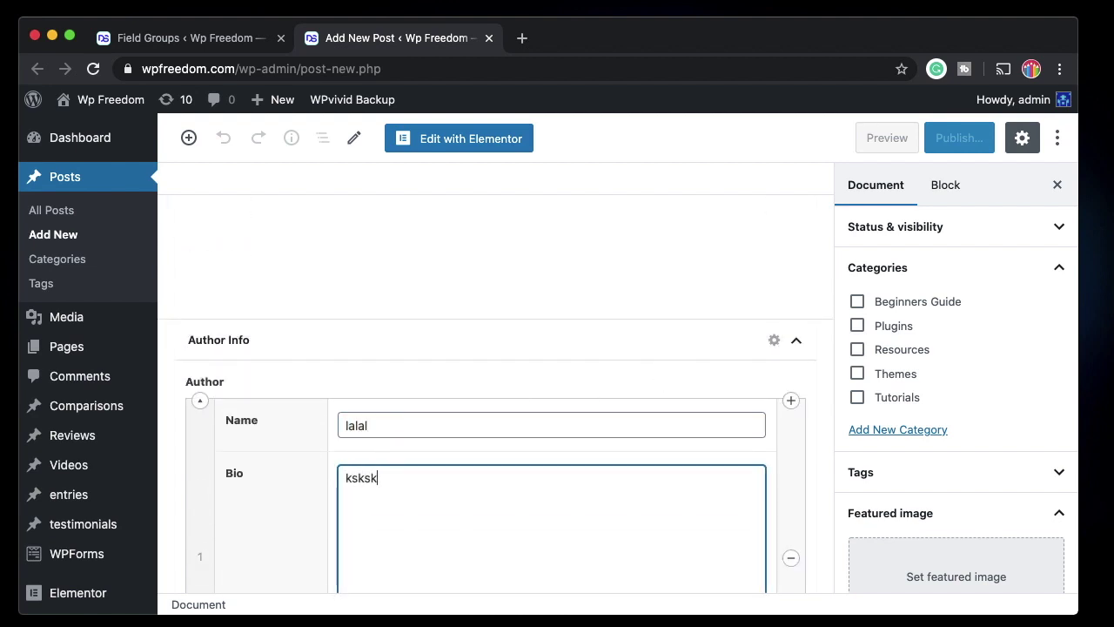
scroll(463, 494, "down", 1)
scroll(395, 557, "down", 2)
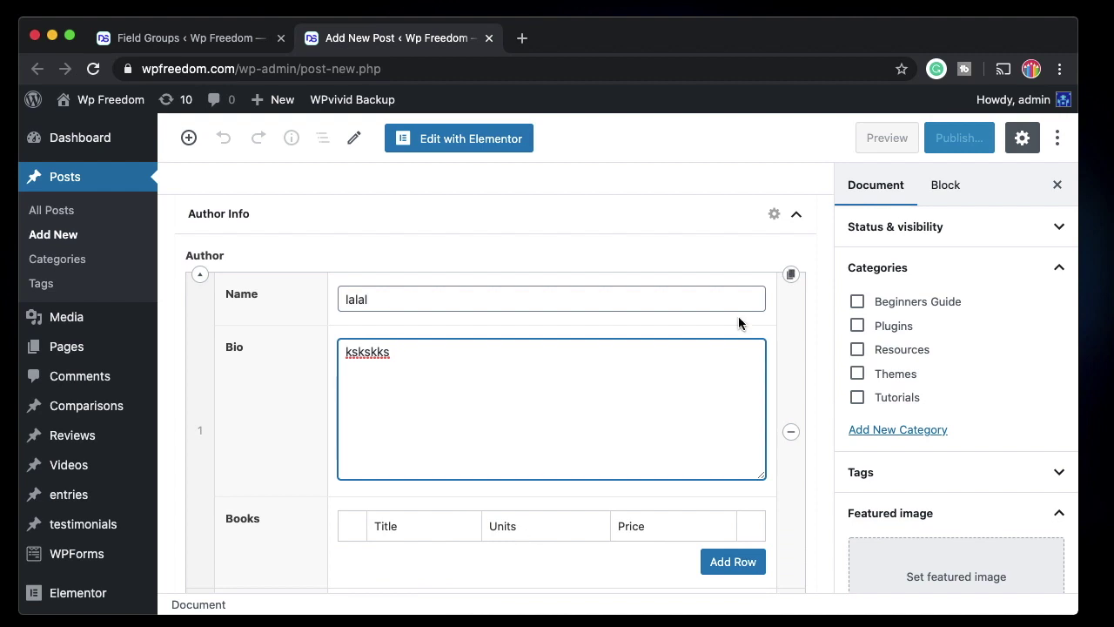
Step: Duplicate the filled first row of the Author repeater and compare the copy's name and bio with the original
left_click(792, 276)
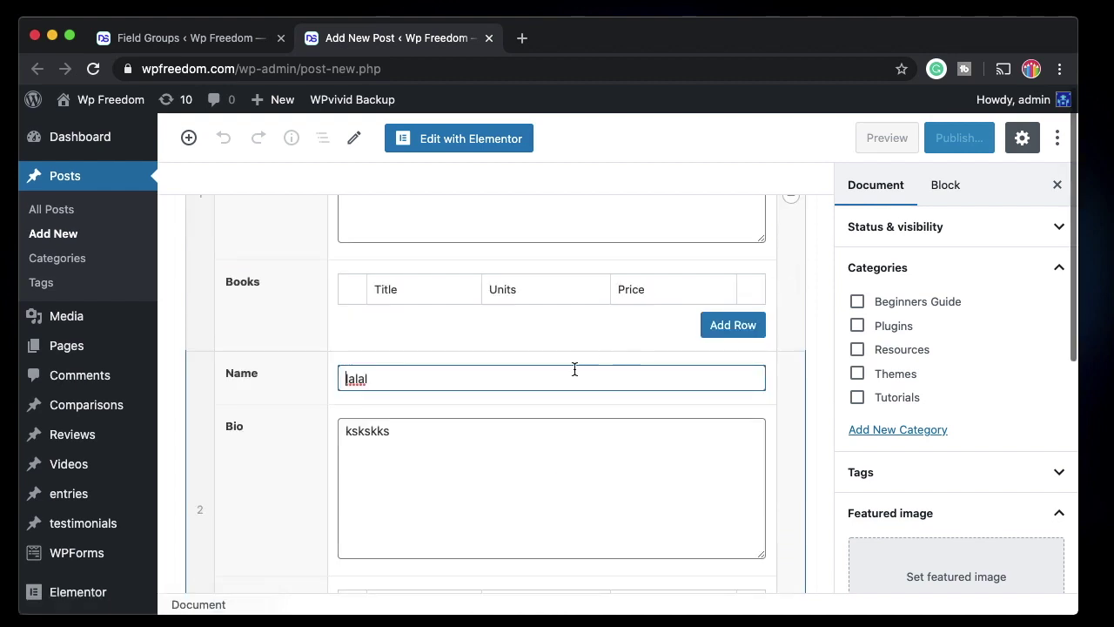
scroll(438, 406, "up", 3)
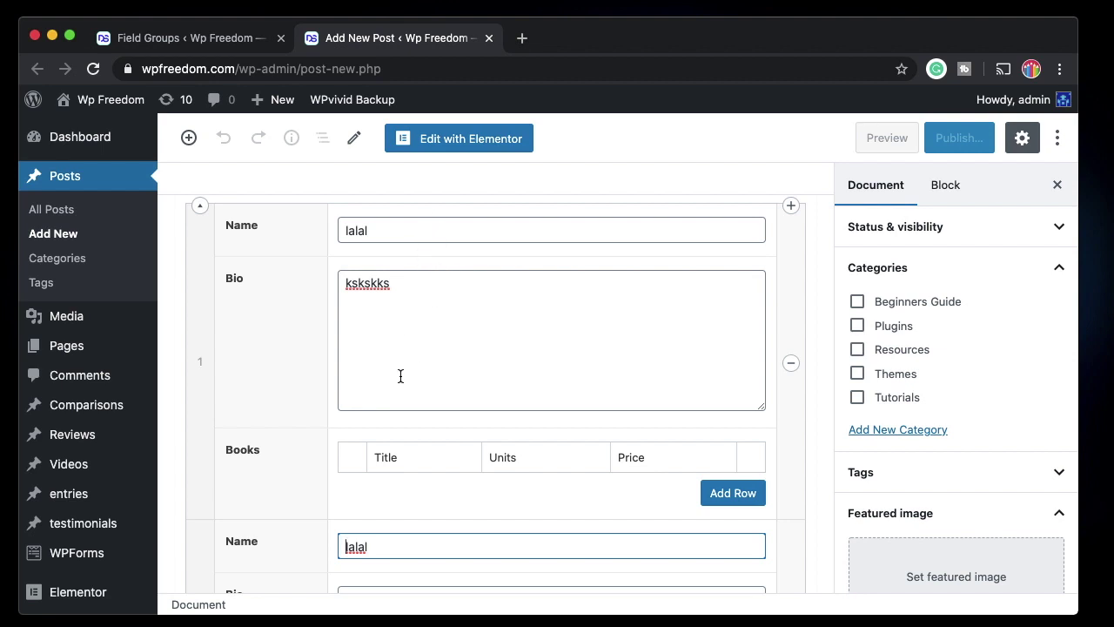
scroll(405, 387, "down", 3)
double_click(420, 417)
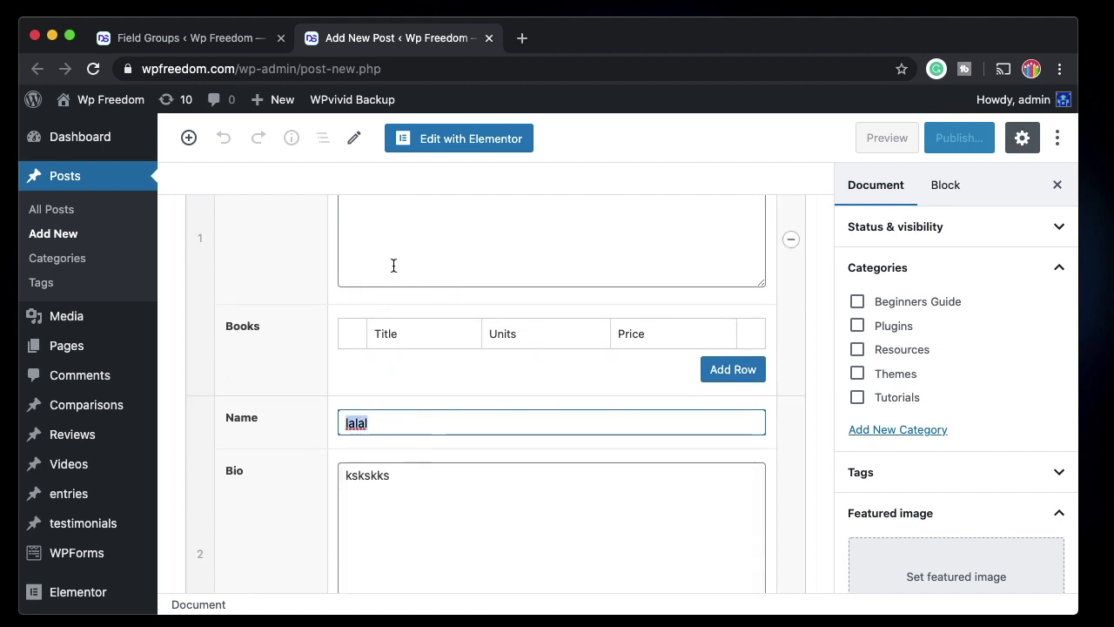
Step: Duplicate the first layout of the Book field in the Author Info group
scroll(428, 396, "down", 5)
scroll(427, 394, "down", 10)
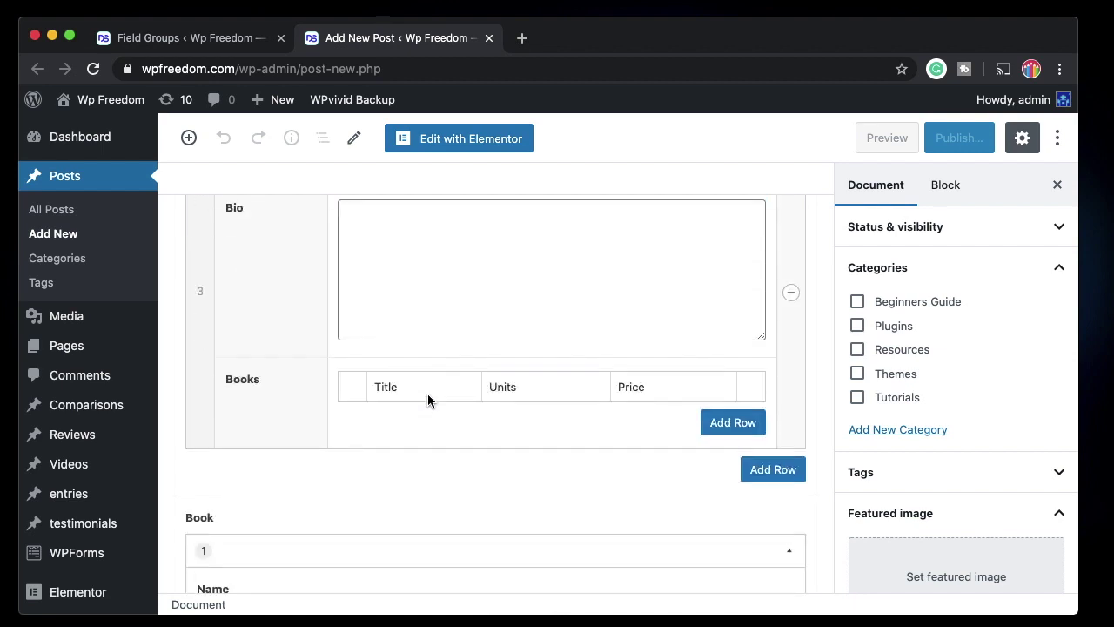
scroll(627, 371, "down", 3)
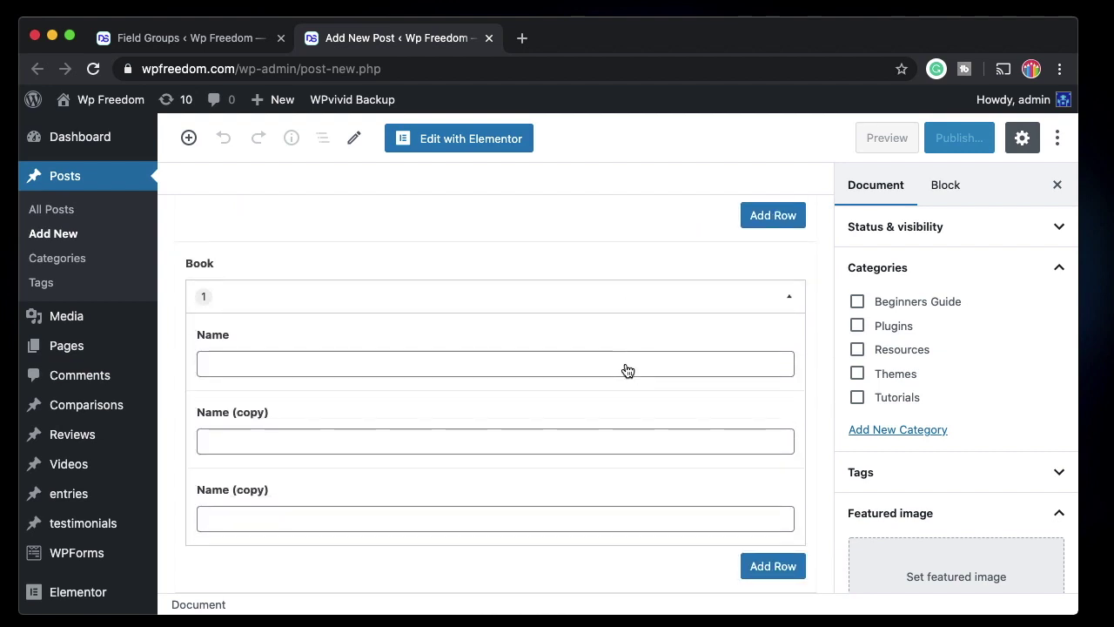
mouse_move(744, 311)
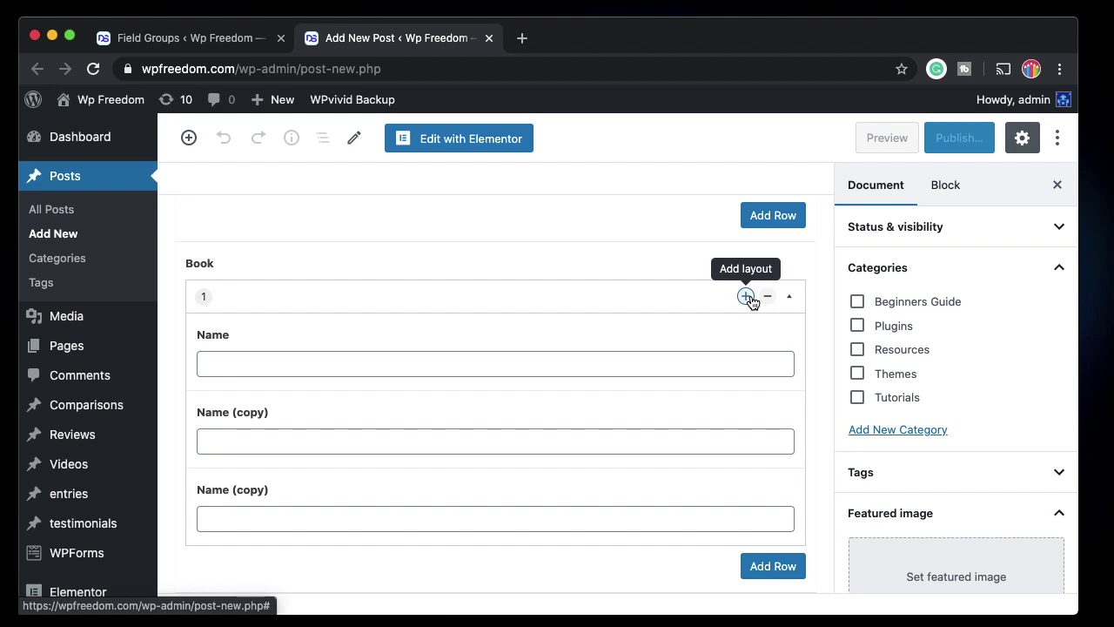
key("shift")
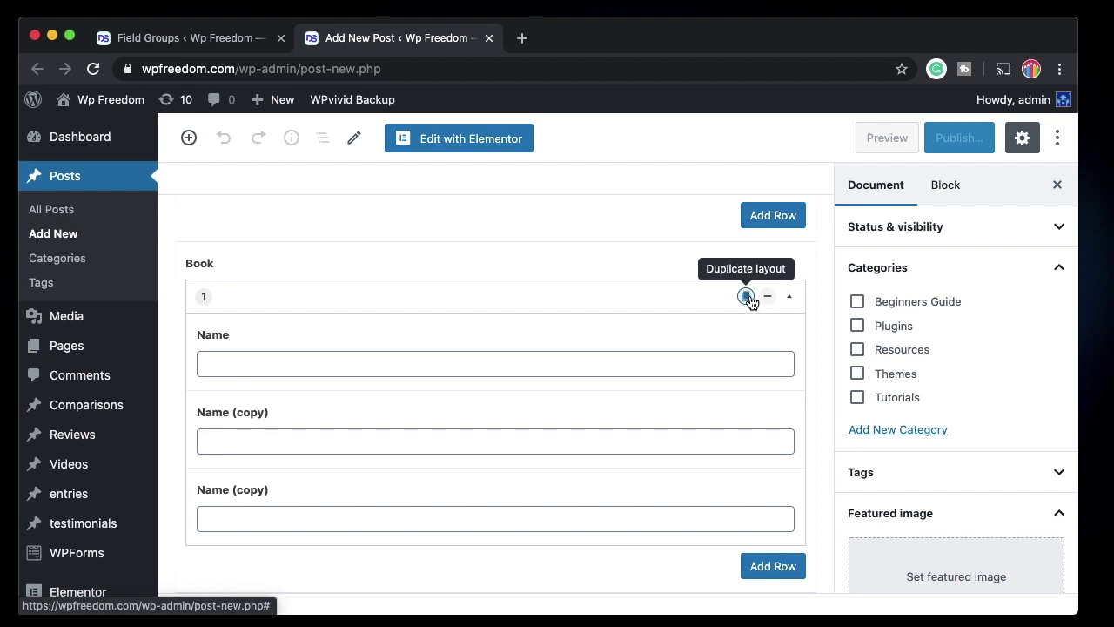
left_click(746, 297)
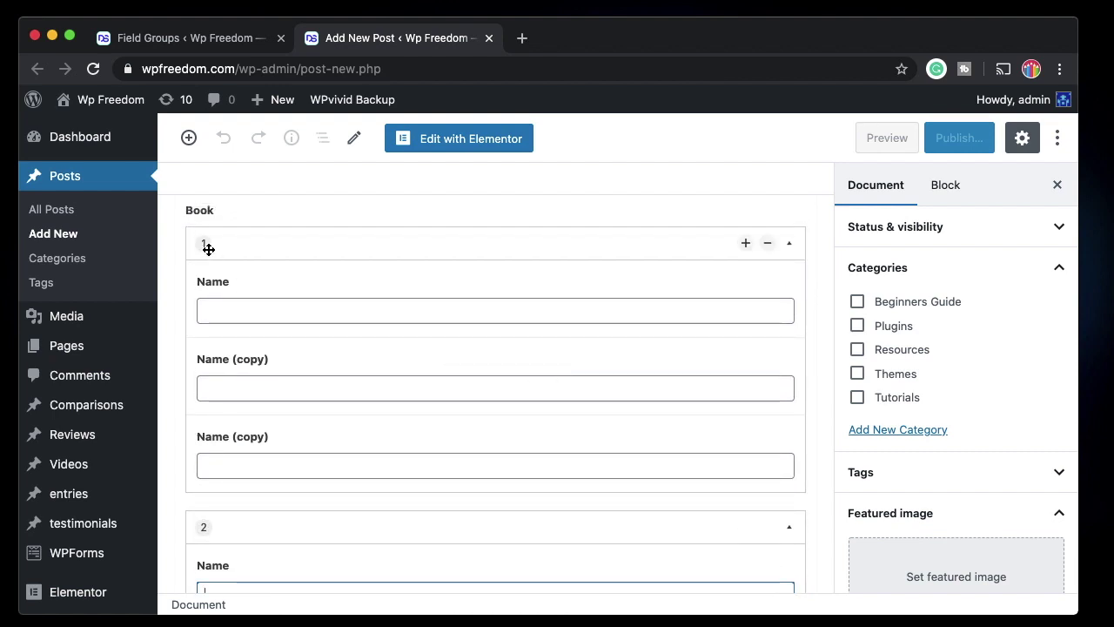
scroll(219, 311, "up", 2)
scroll(211, 340, "up", 10)
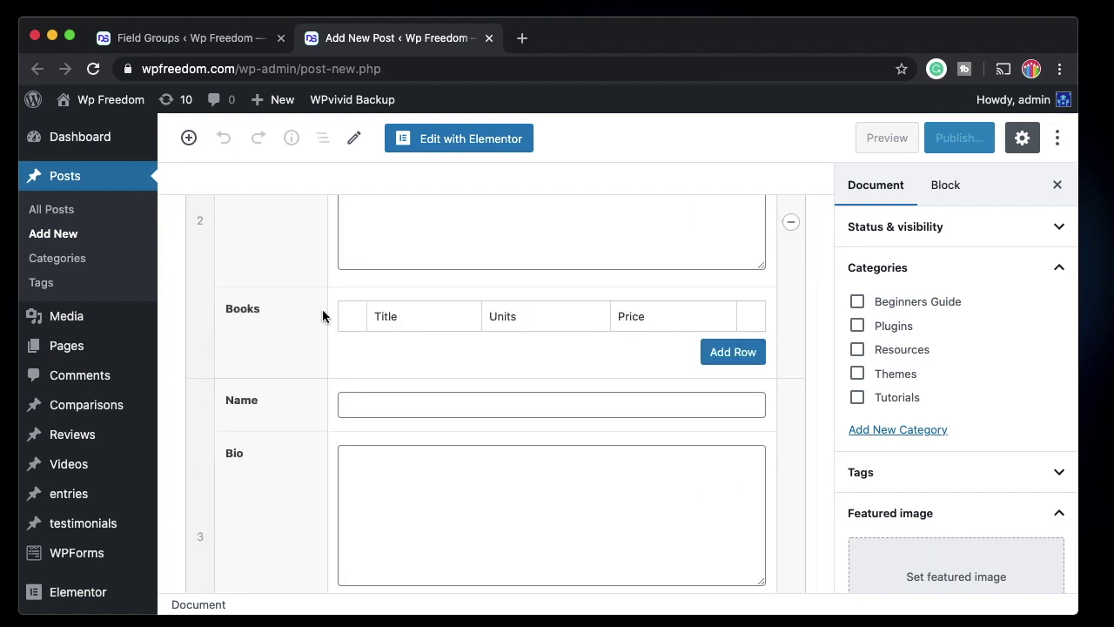
scroll(337, 402, "up", 5)
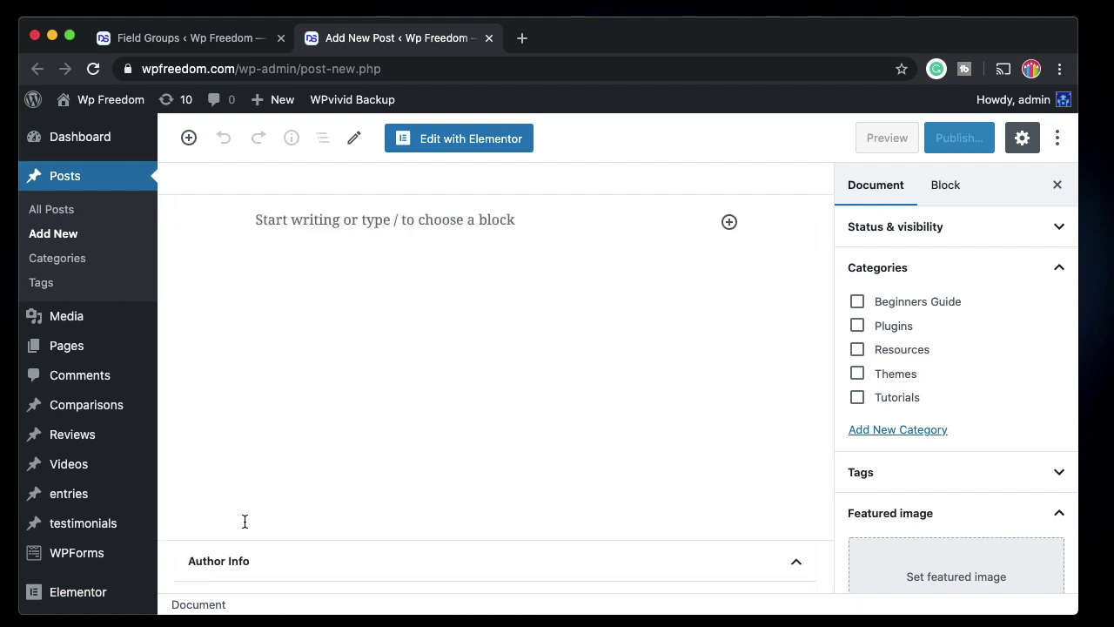
scroll(326, 423, "down", 5)
scroll(269, 347, "down", 1)
scroll(269, 347, "up", 10)
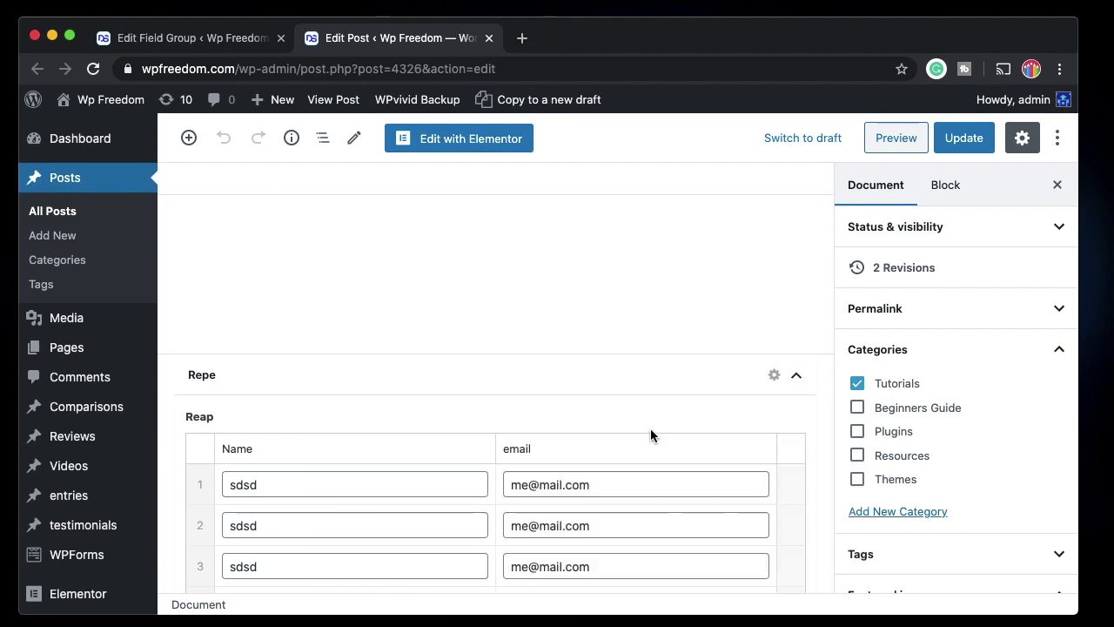
Step: Remove all rows from the Reap repeater in the existing post's Repe field group
mouse_move(786, 514)
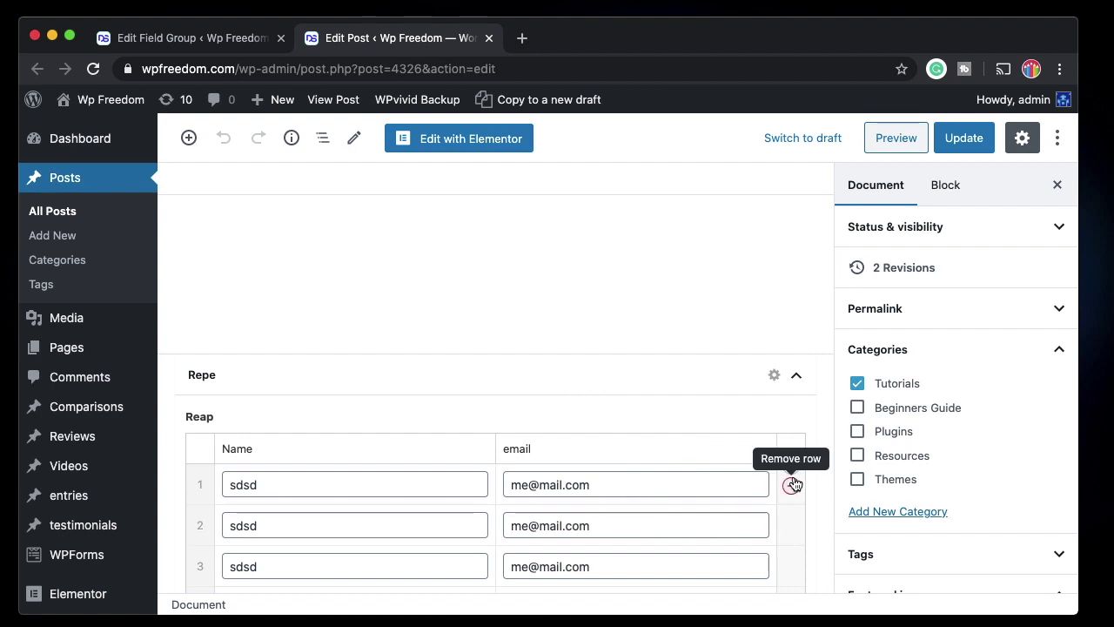
left_click(791, 487)
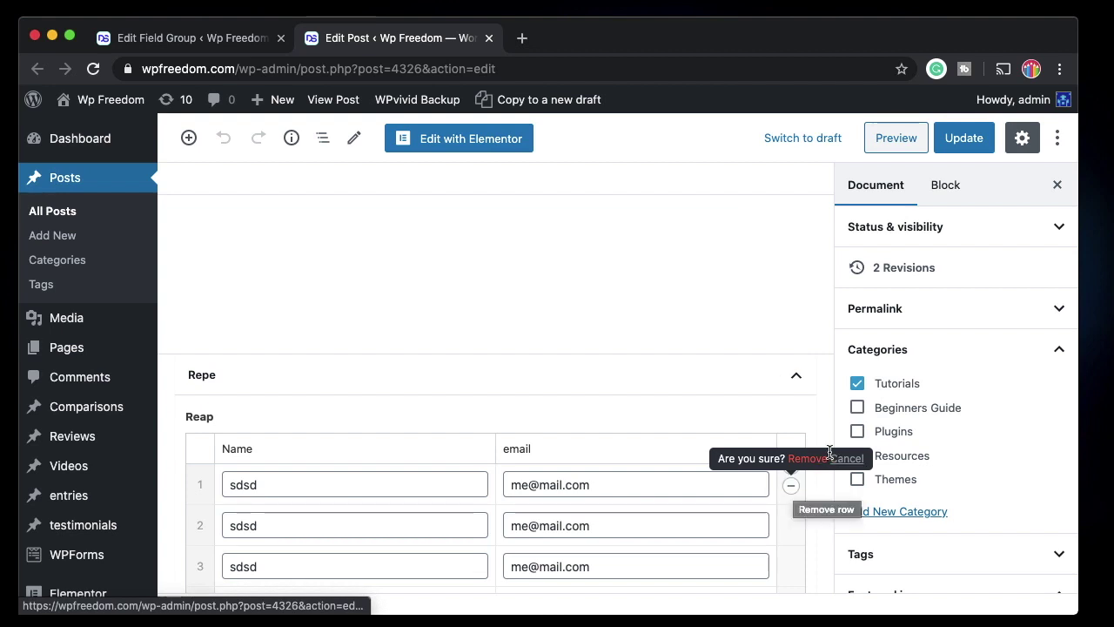
left_click(801, 524)
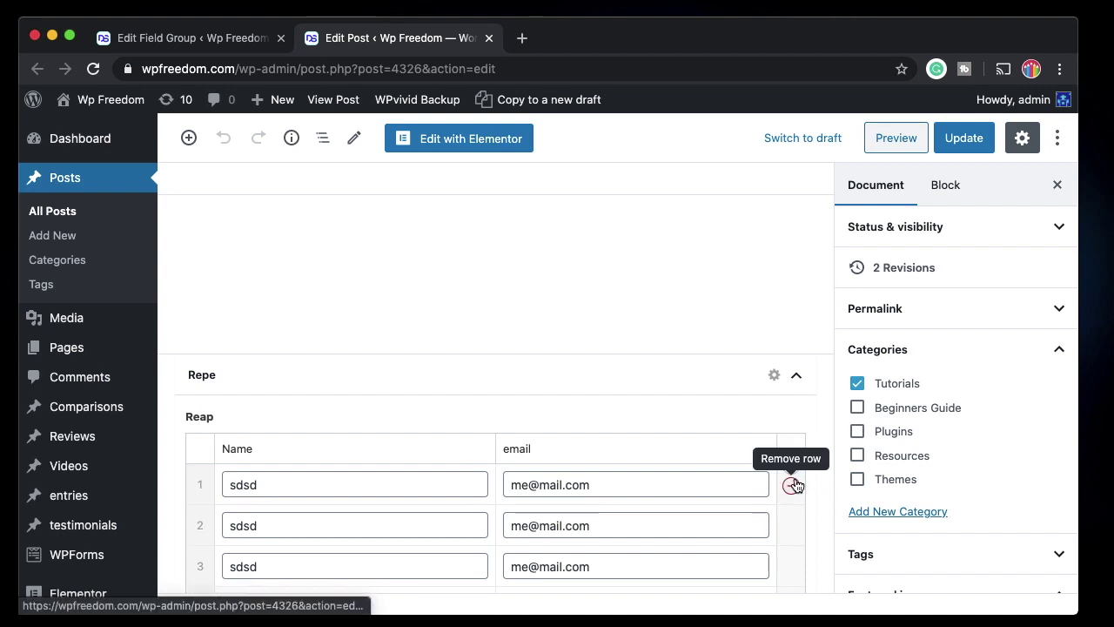
left_click(794, 485)
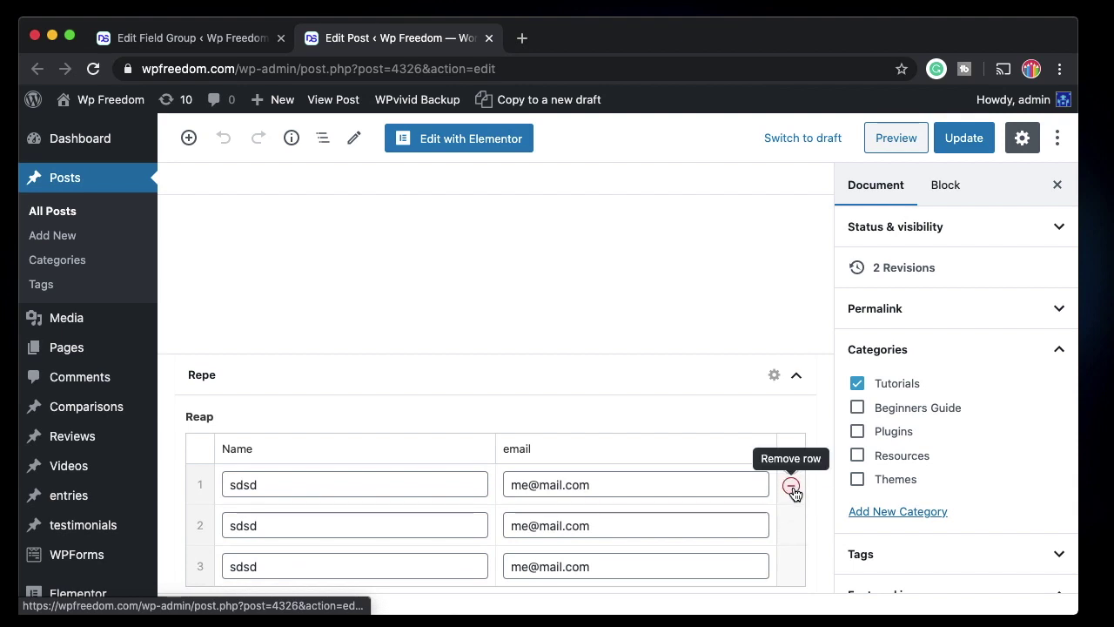
left_click(792, 487)
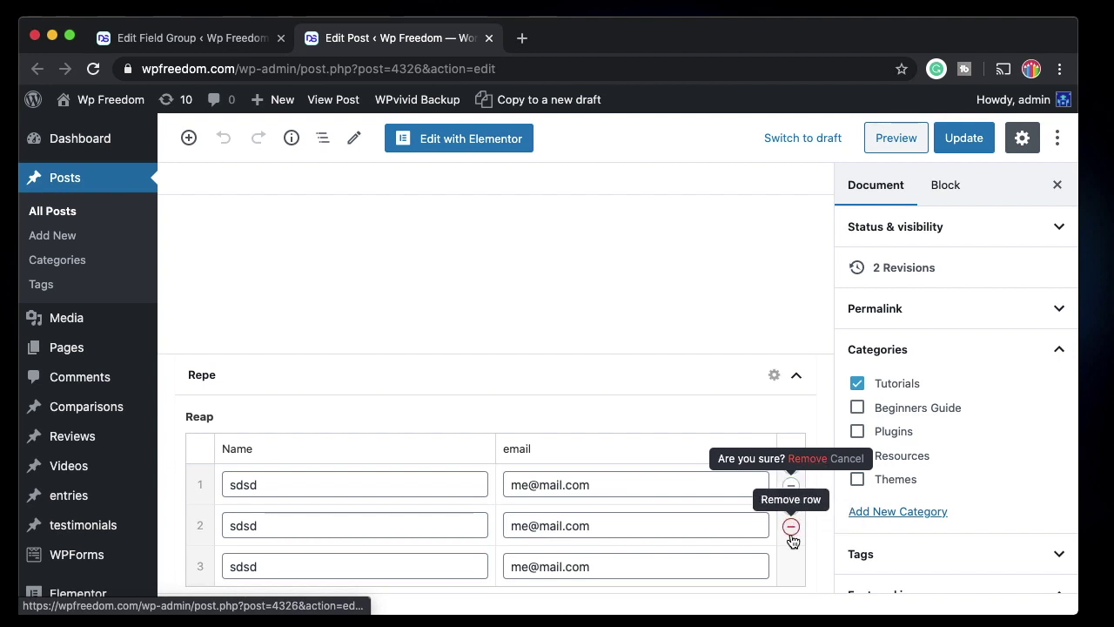
left_click(791, 529)
left_click(792, 528)
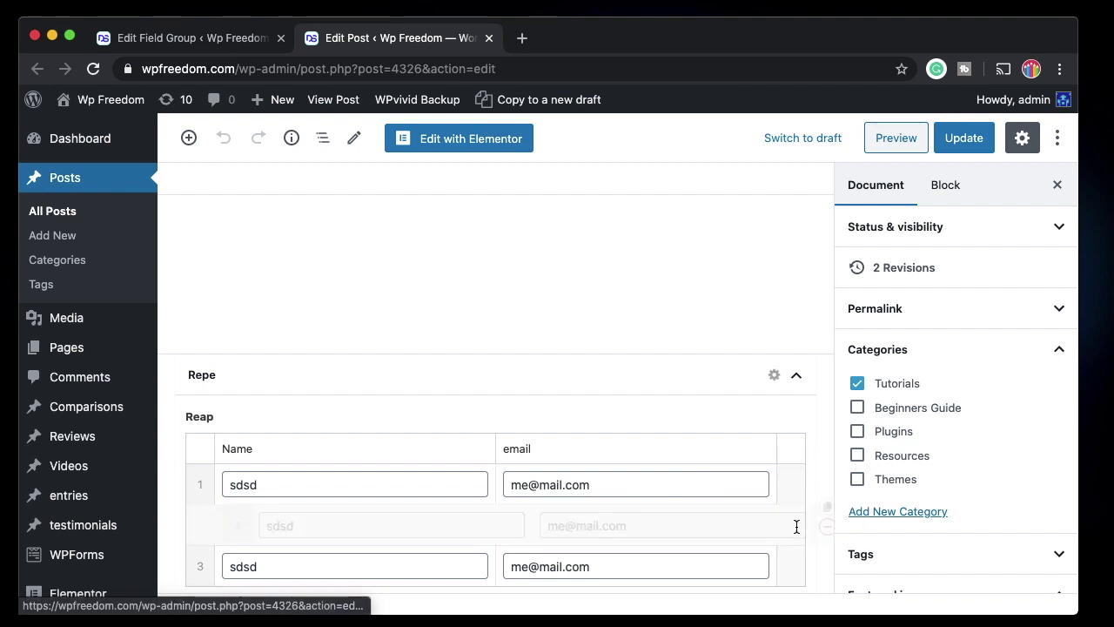
left_click(792, 488)
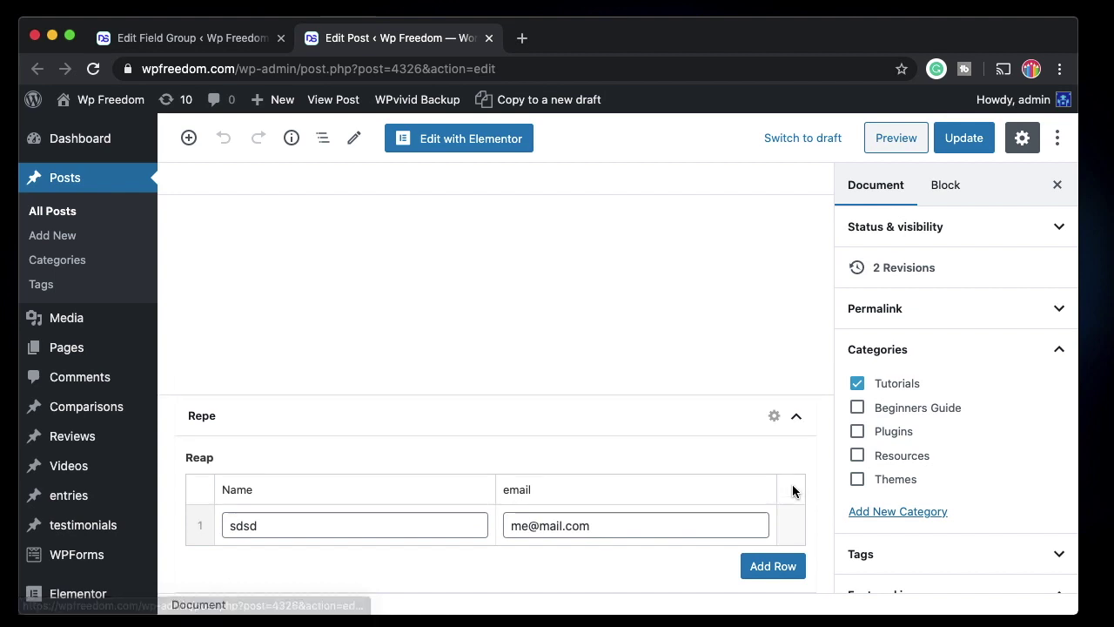
left_click(791, 528)
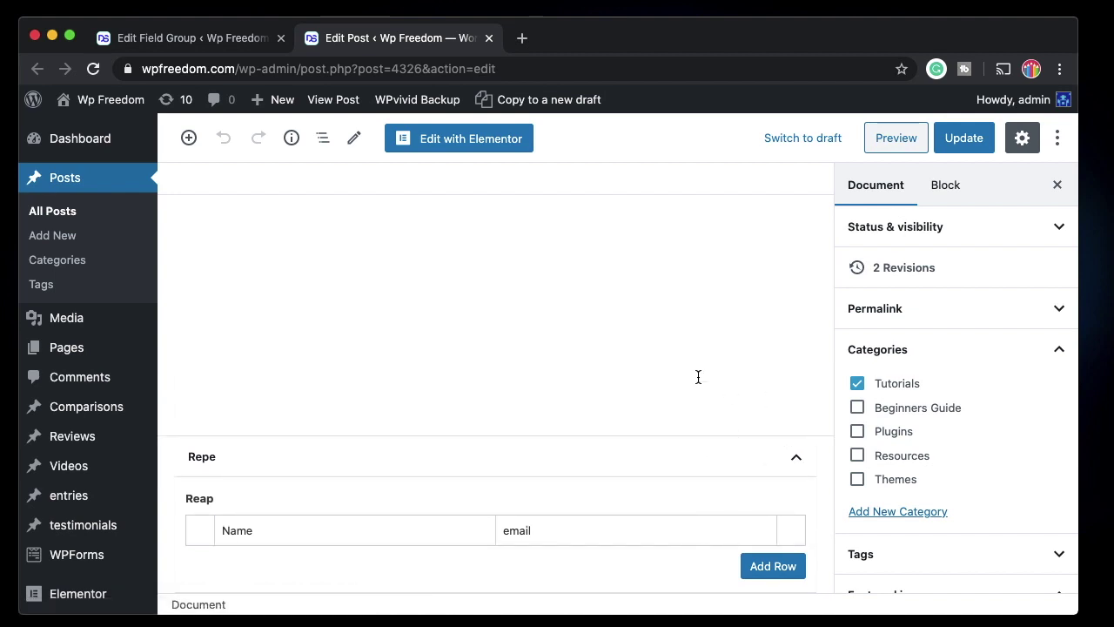
scroll(688, 379, "up", 5)
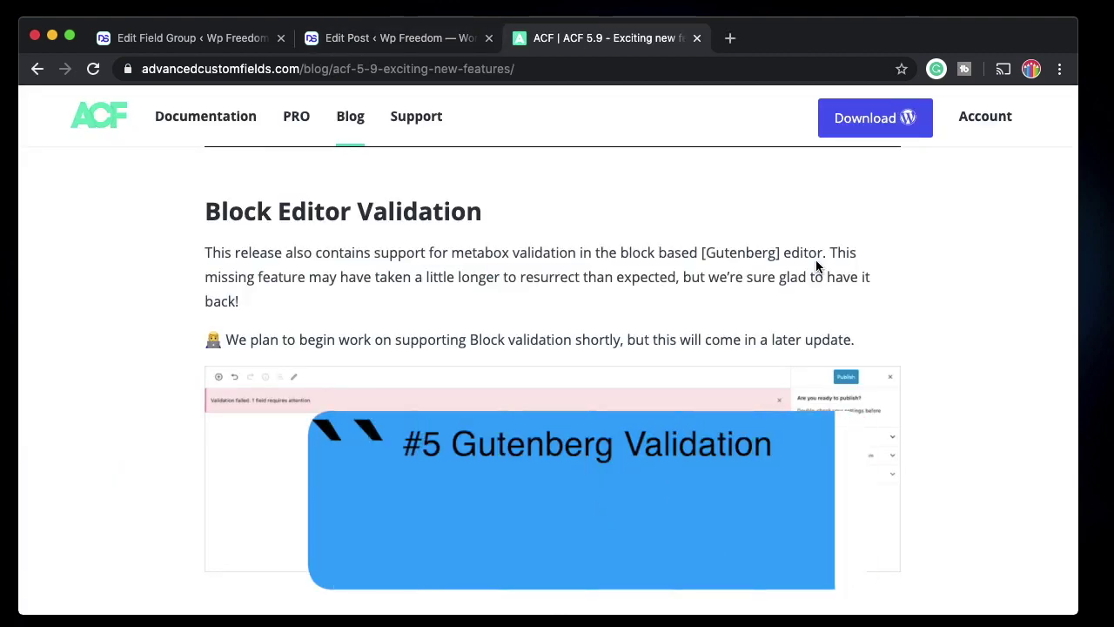
Step: Read the Block Editor Validation heading and its first paragraph in the ACF 5.9 blog article
double_click(410, 226)
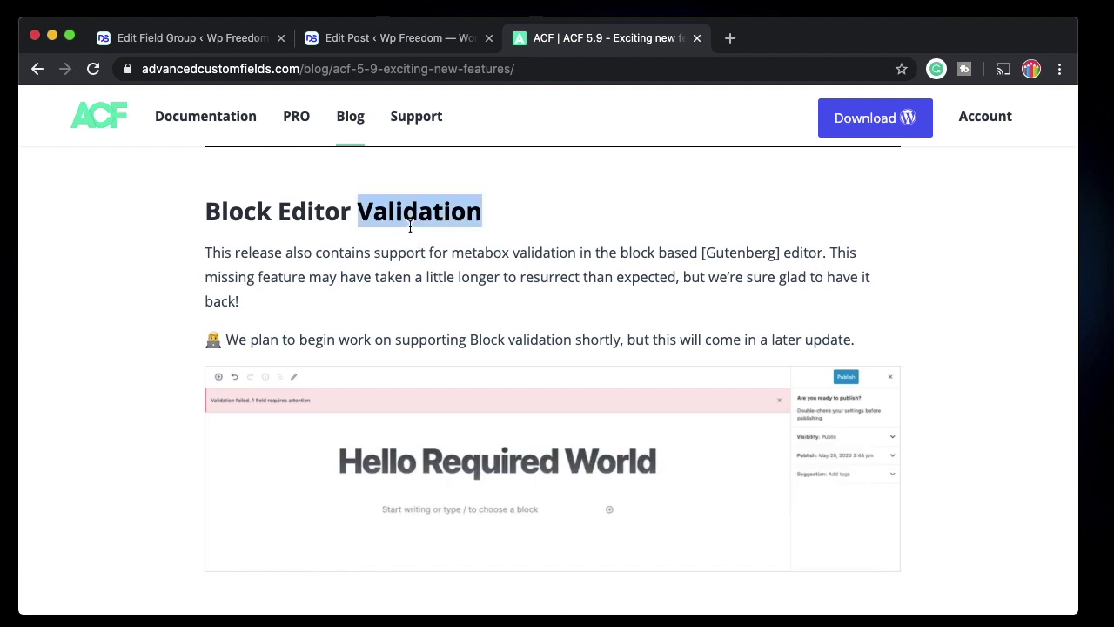
triple_click(424, 269)
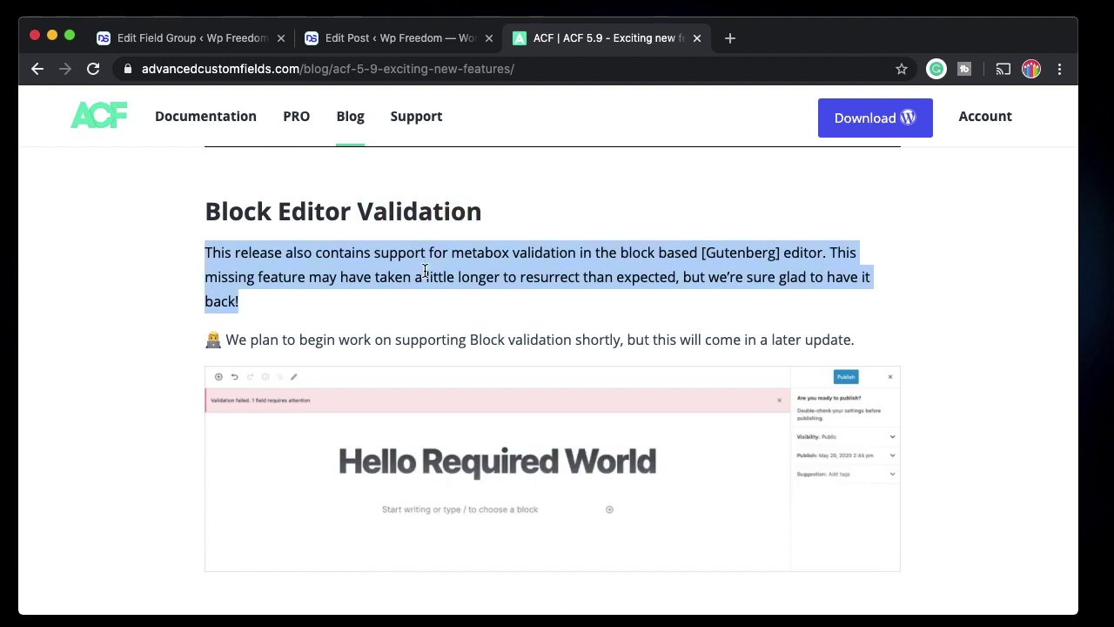
Step: Add a row with name "22222" and email "1222" to the post's Reap repeater and update the post
left_click(391, 38)
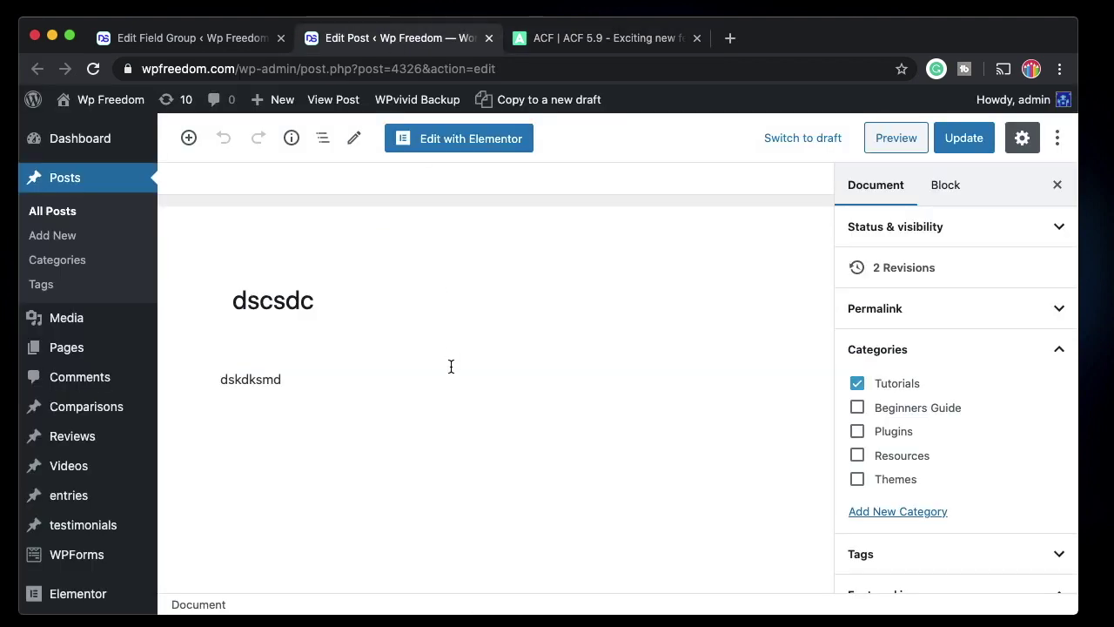
scroll(451, 367, "down", 5)
left_click(767, 566)
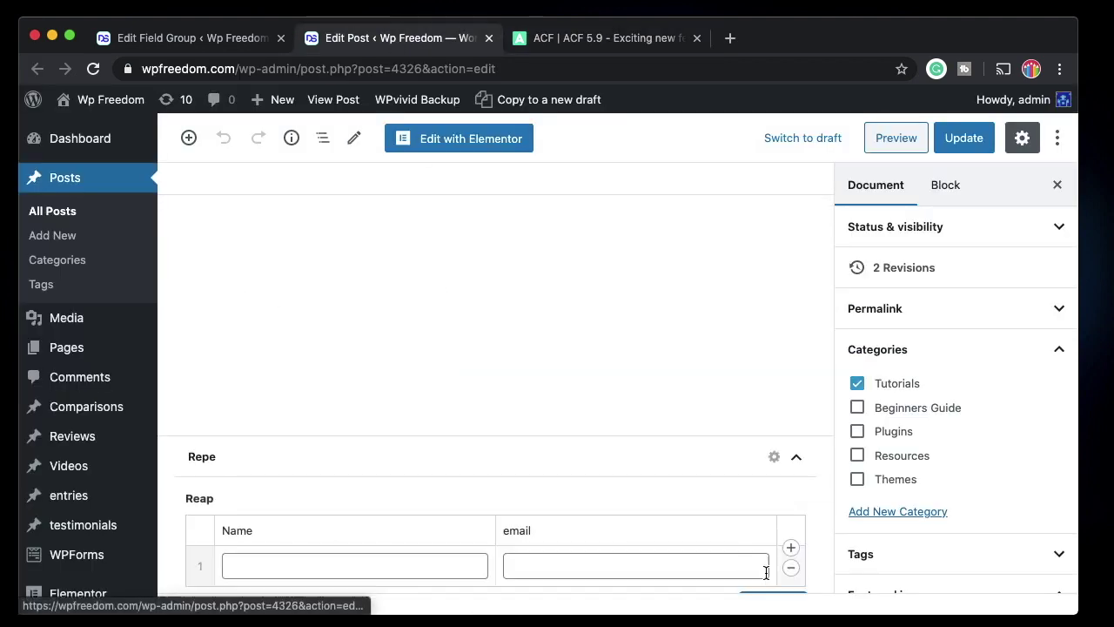
left_click(558, 566)
type("1222")
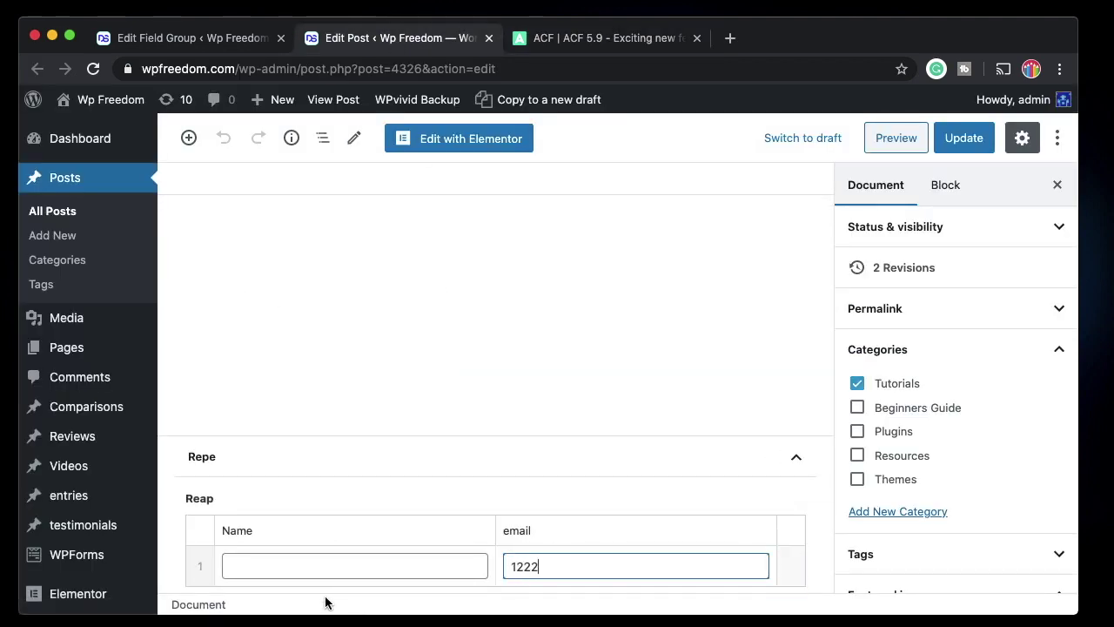
left_click(329, 566)
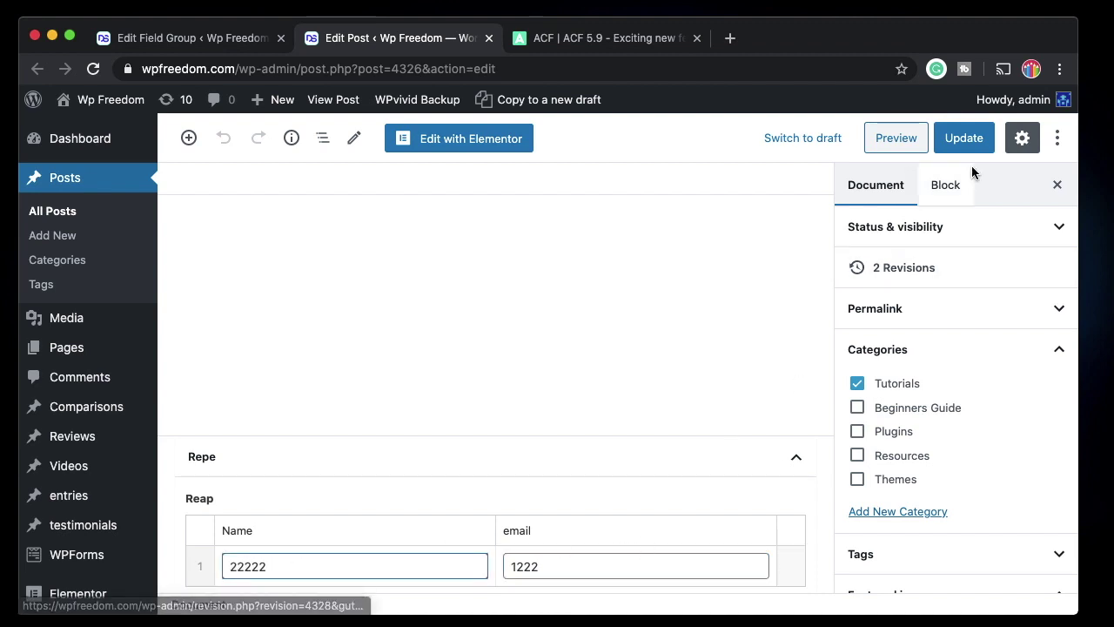
left_click(961, 137)
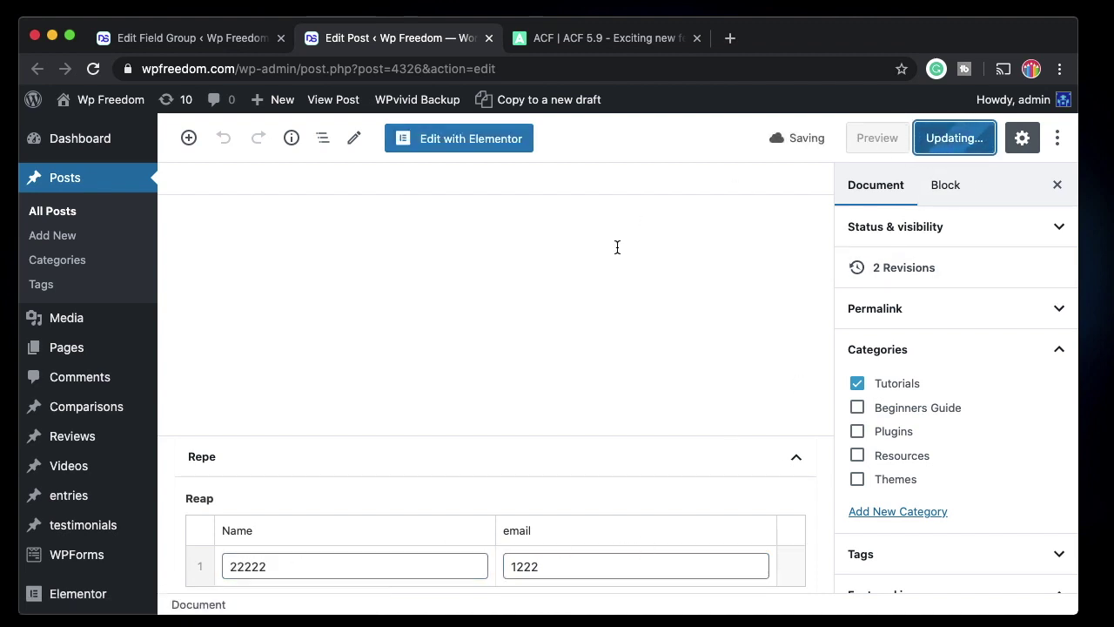
Step: Reread the article's paragraph on metabox validation and check the email entry of the post's Reap row against it
left_click(607, 41)
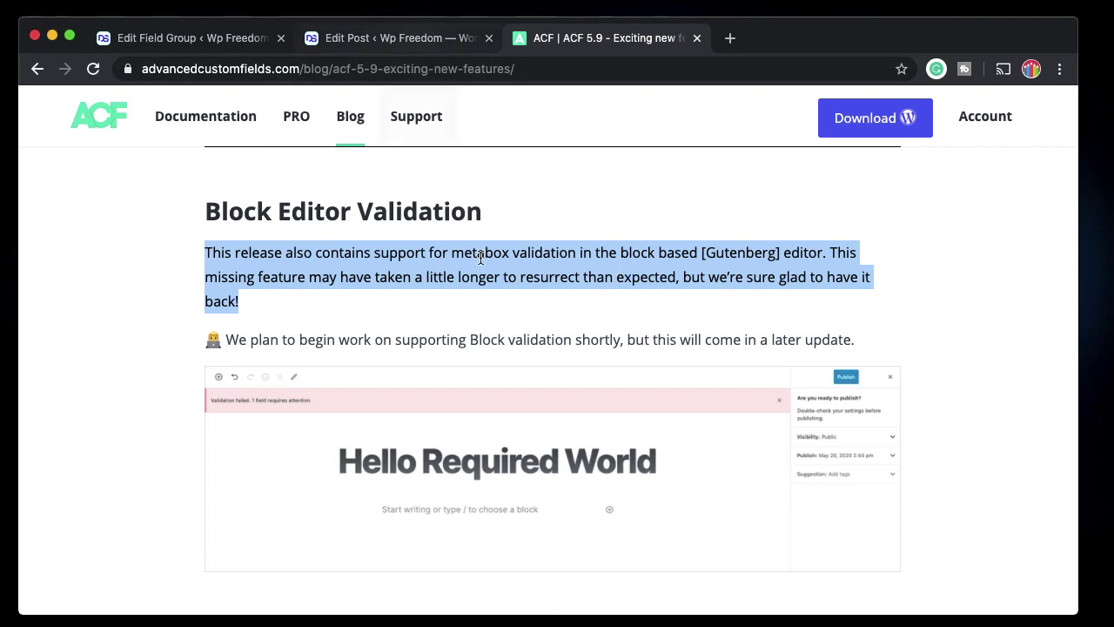
triple_click(540, 275)
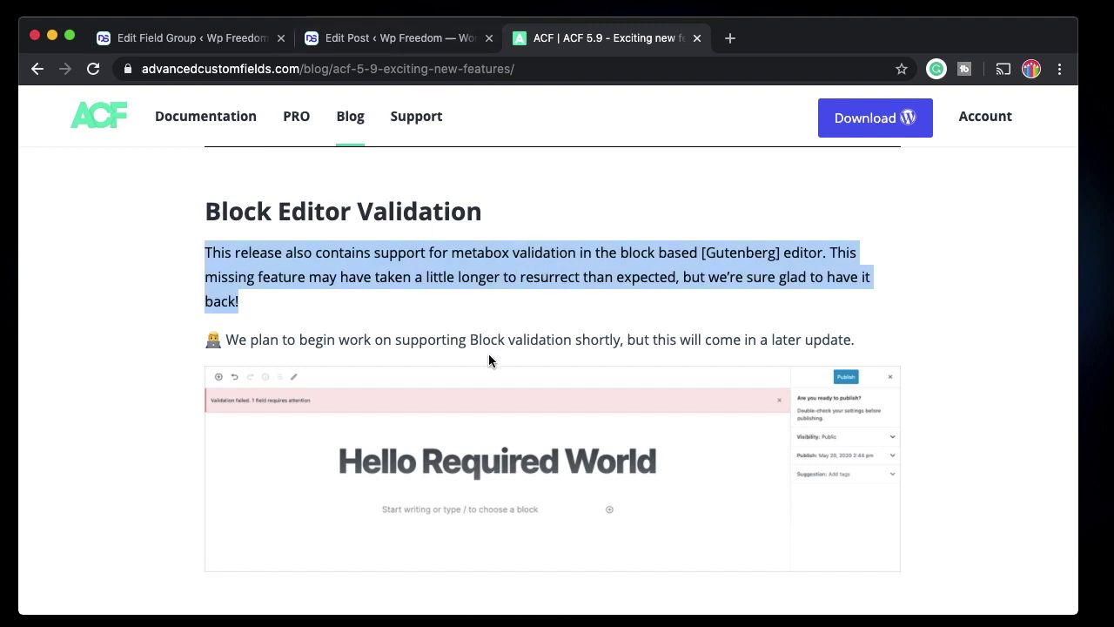
left_click(454, 40)
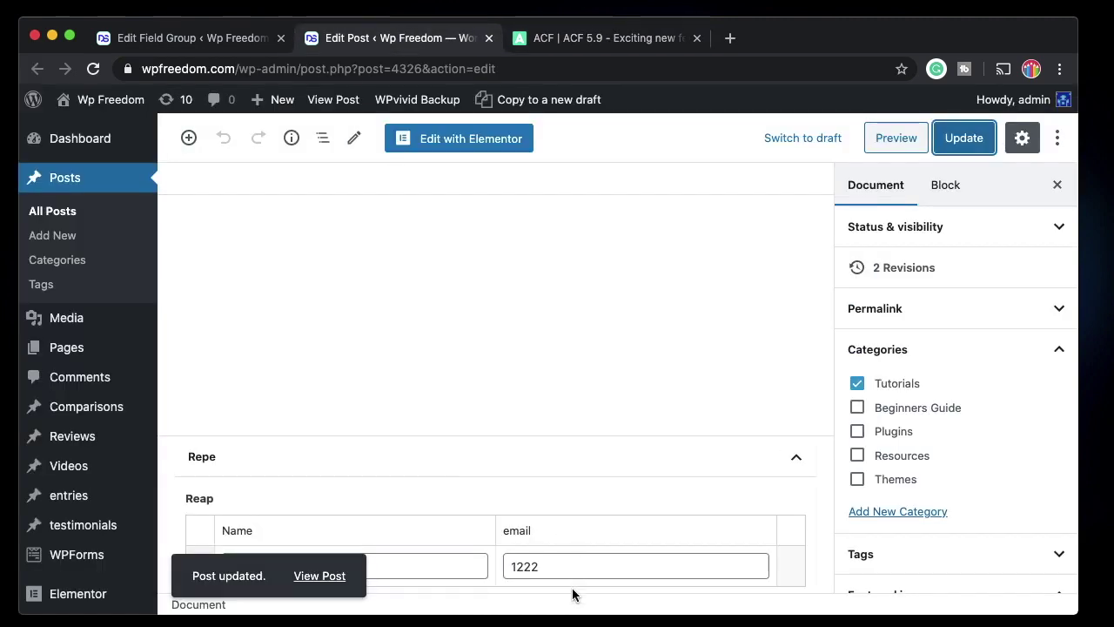
left_click(596, 565)
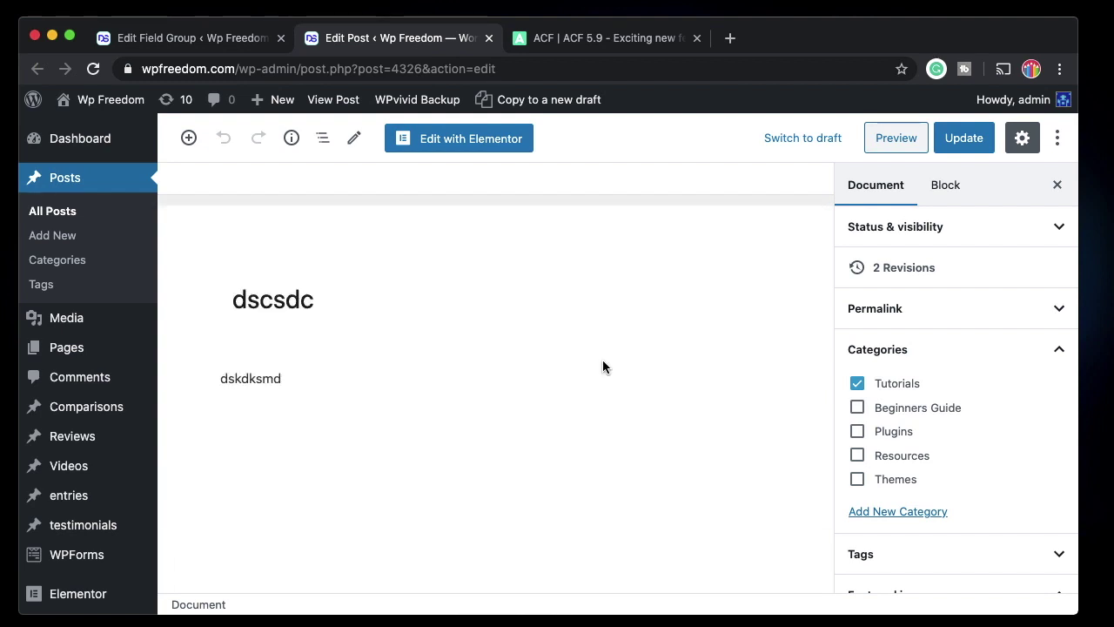
scroll(602, 366, "down", 1)
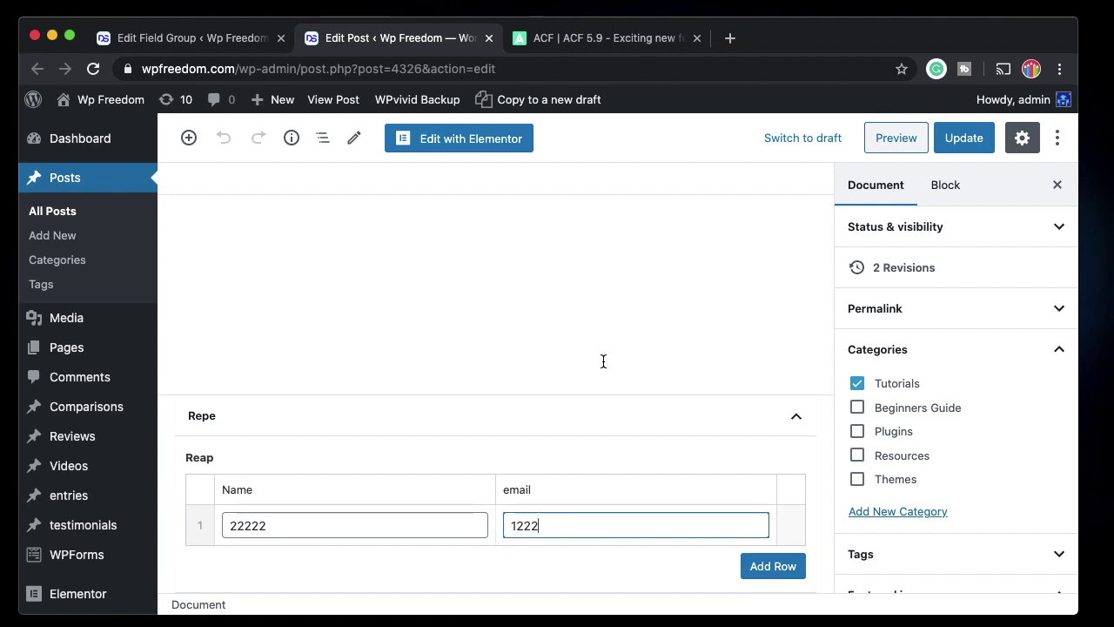
Step: Examine the Developer Treats and InnerBlocks sections of the ACF 5.9 article, and close the article
left_click(612, 40)
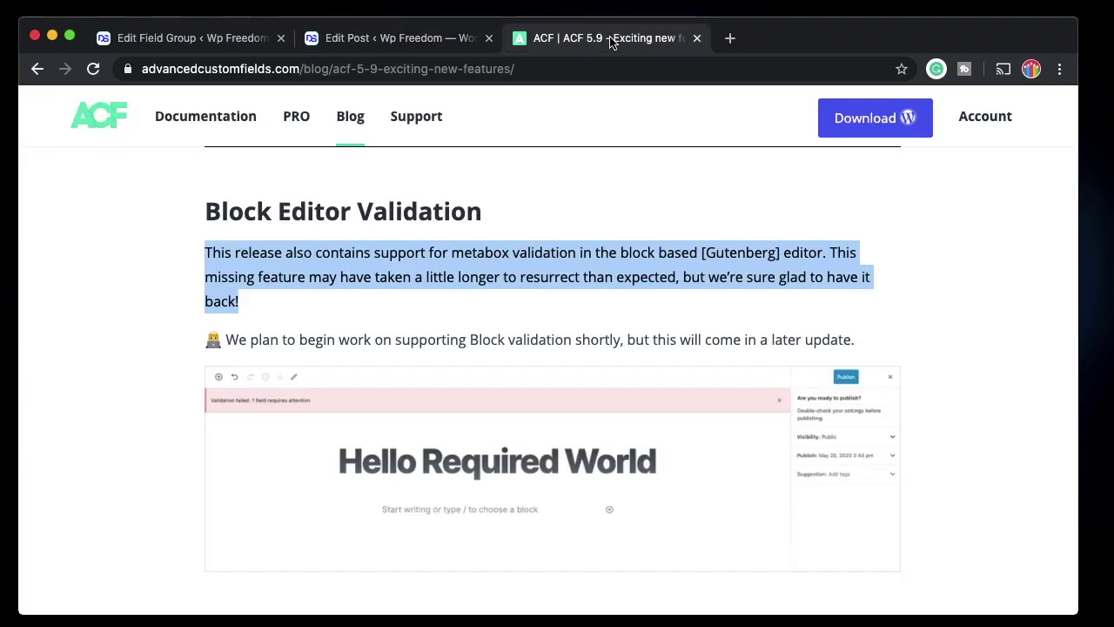
scroll(423, 348, "down", 15)
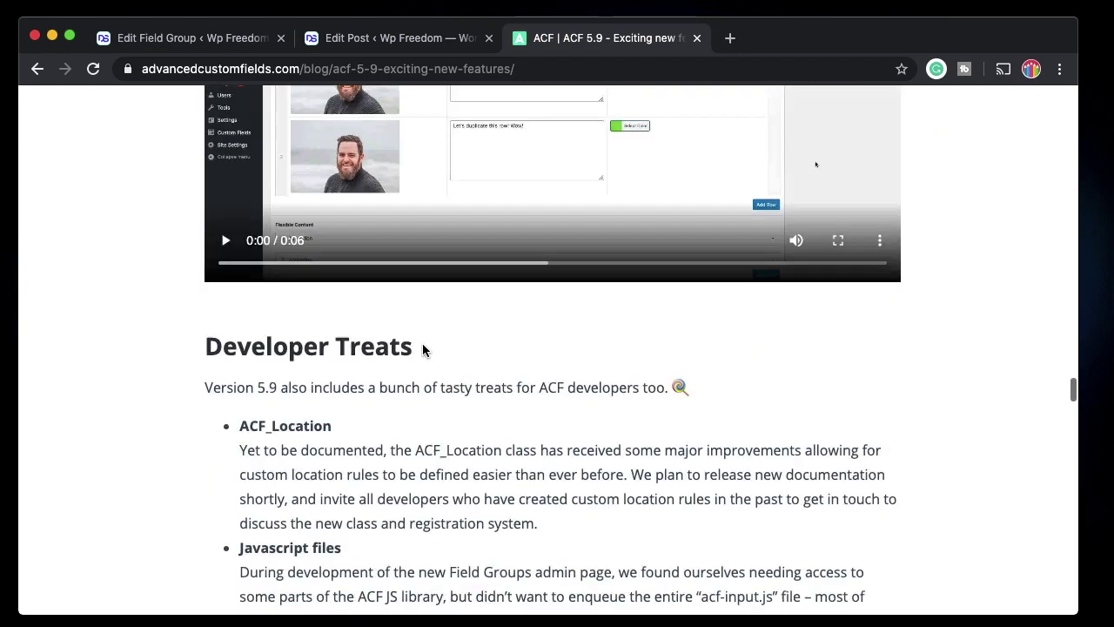
scroll(423, 349, "down", 10)
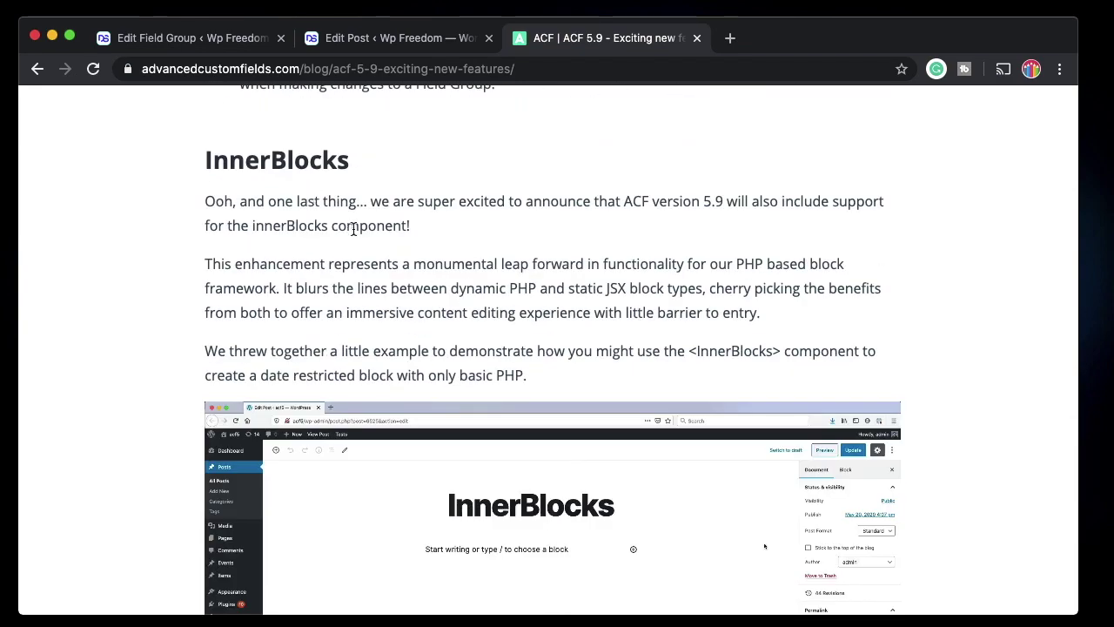
scroll(354, 228, "down", 3)
scroll(619, 414, "down", 3)
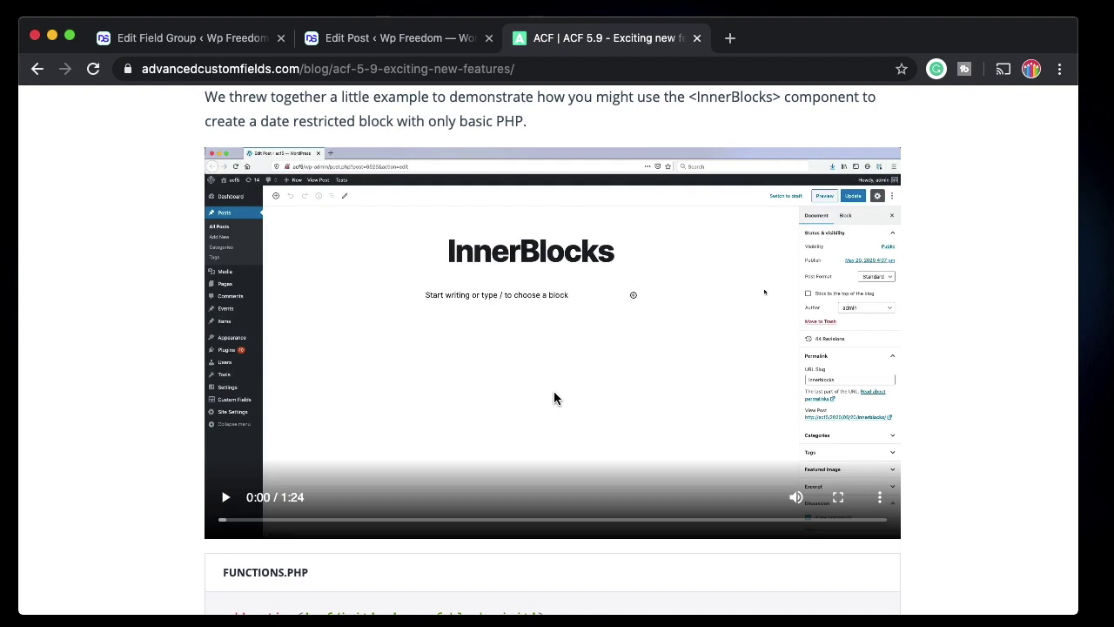
scroll(554, 399, "up", 2)
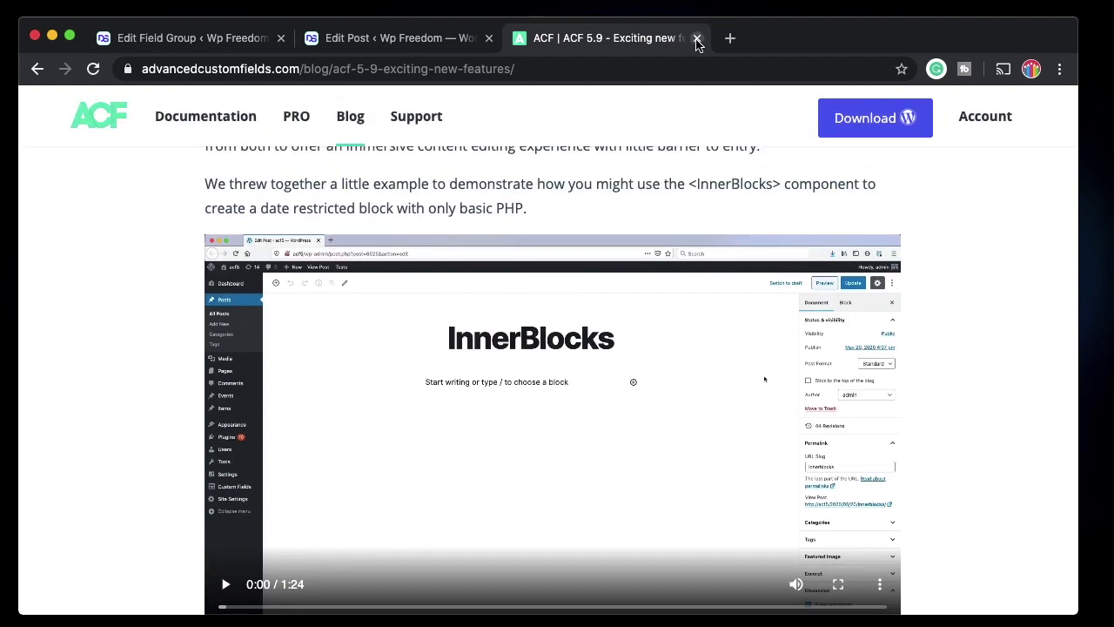
left_click(697, 39)
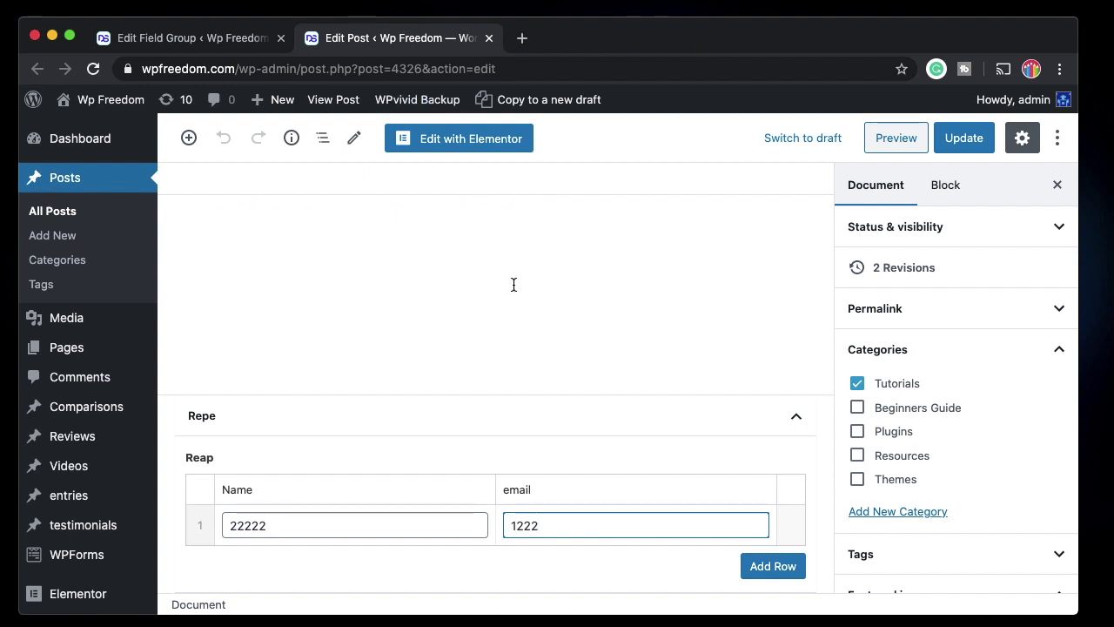